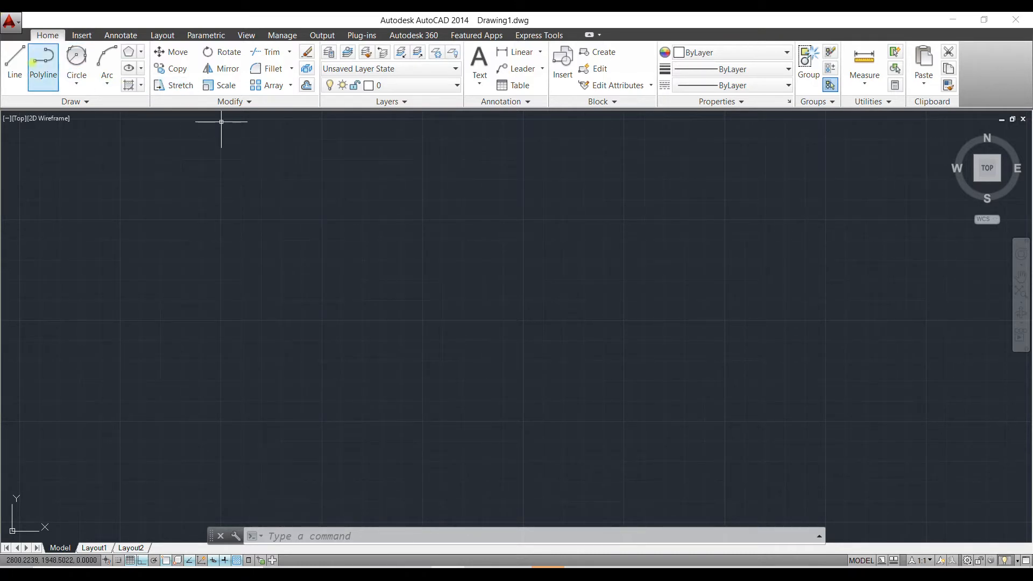
Step: Draw a horizontal centre line made of two consecutive 45-unit segments running in the 0° direction
left_click(15, 61)
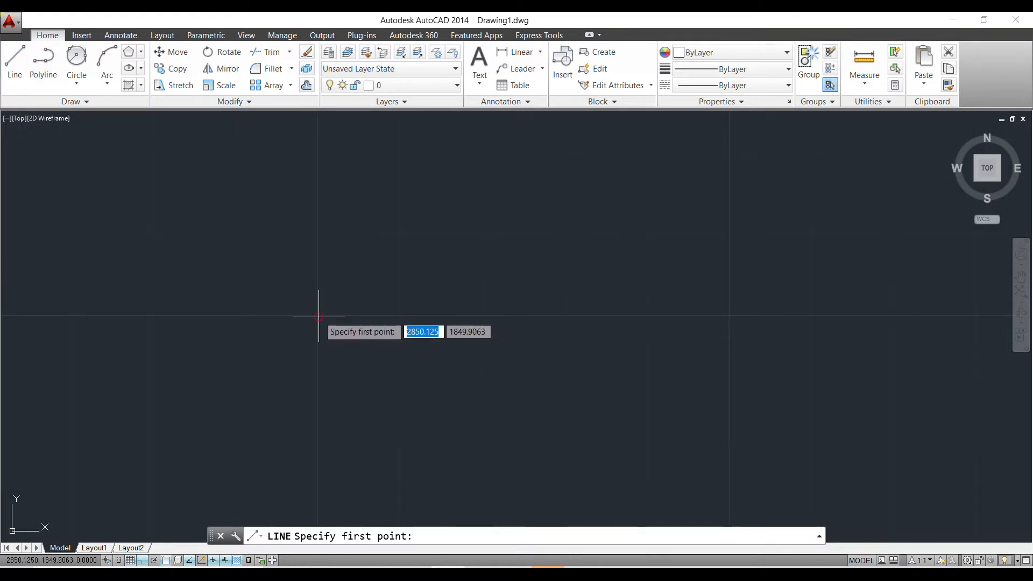
left_click(318, 315)
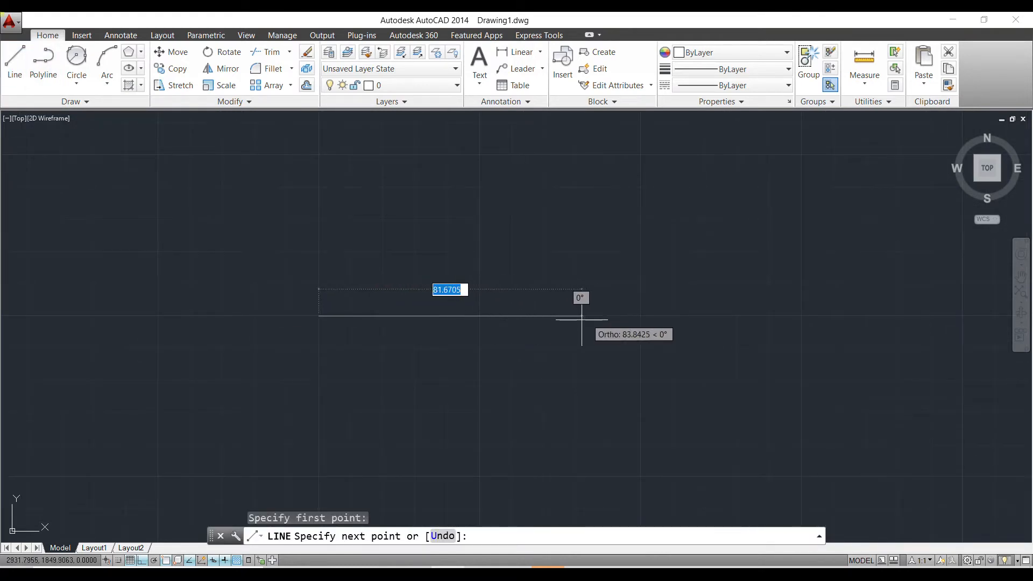
type("45")
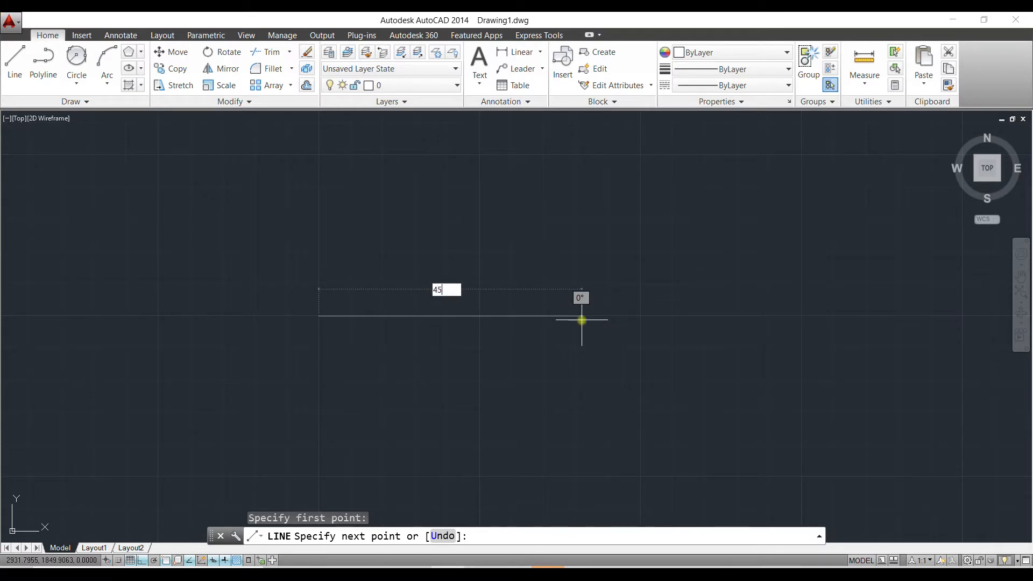
key("Return")
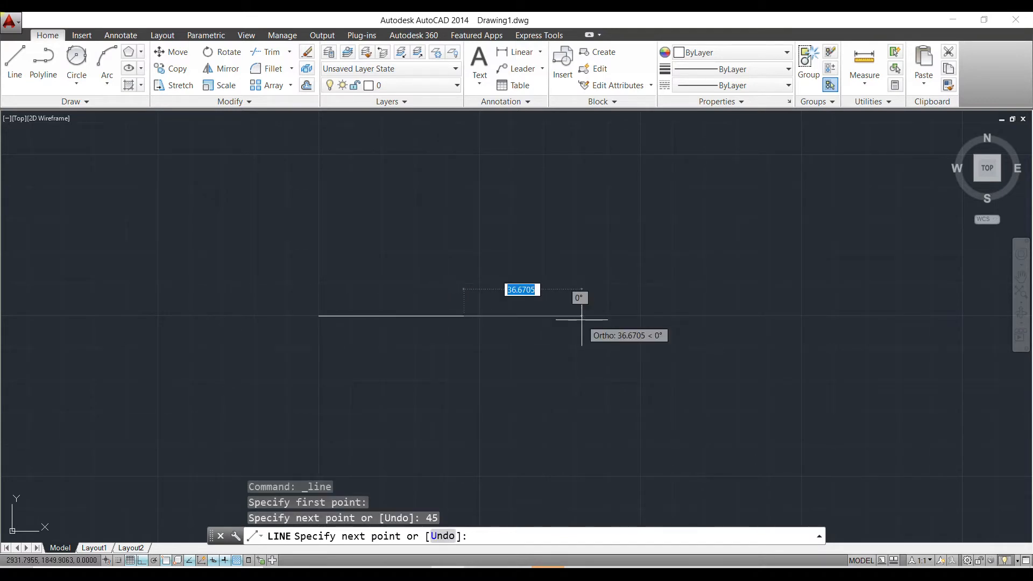
type("45")
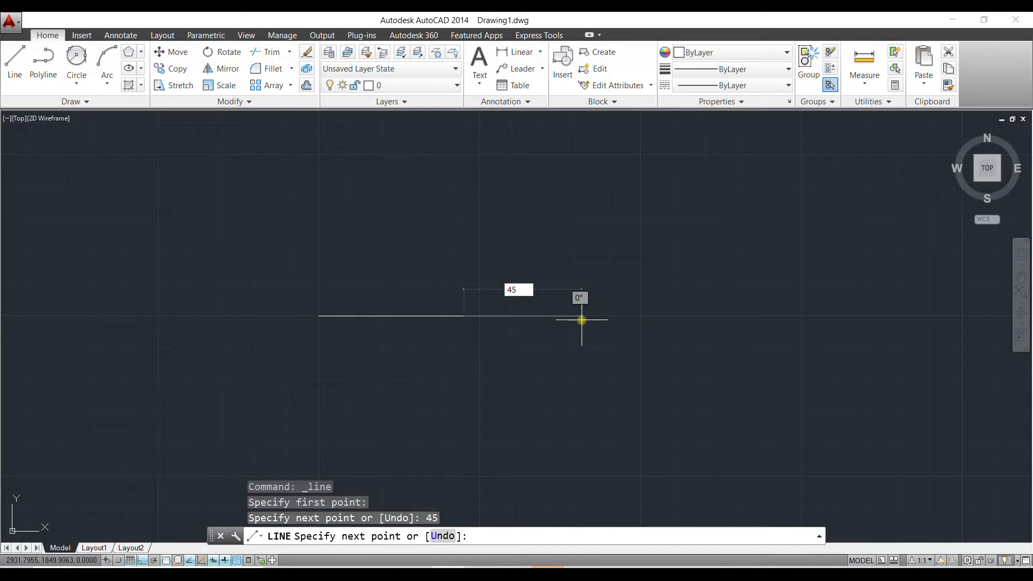
key("Return")
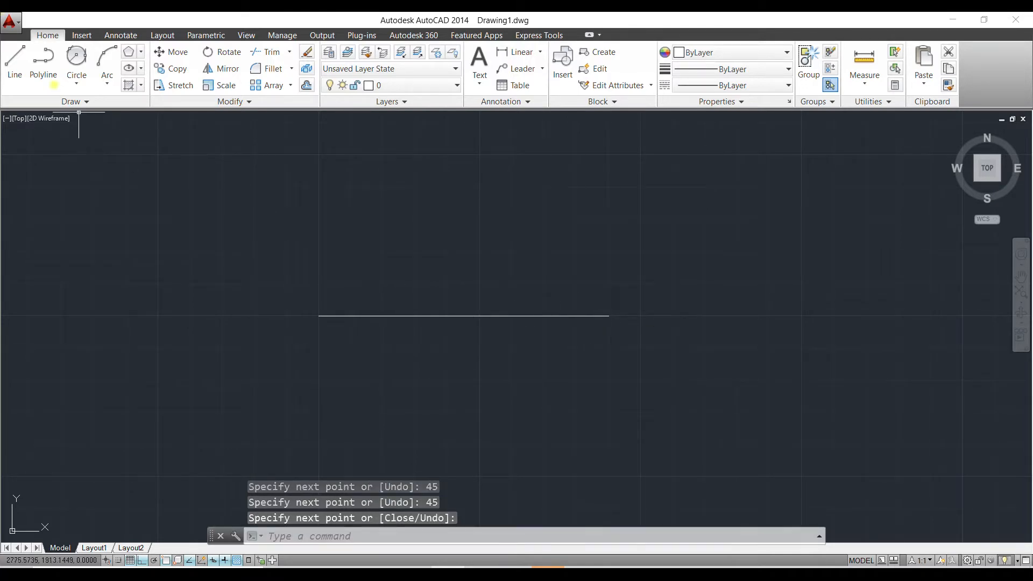
Step: Draw a 50-unit vertical line upward from the midpoint of the horizontal centre line
left_click(15, 61)
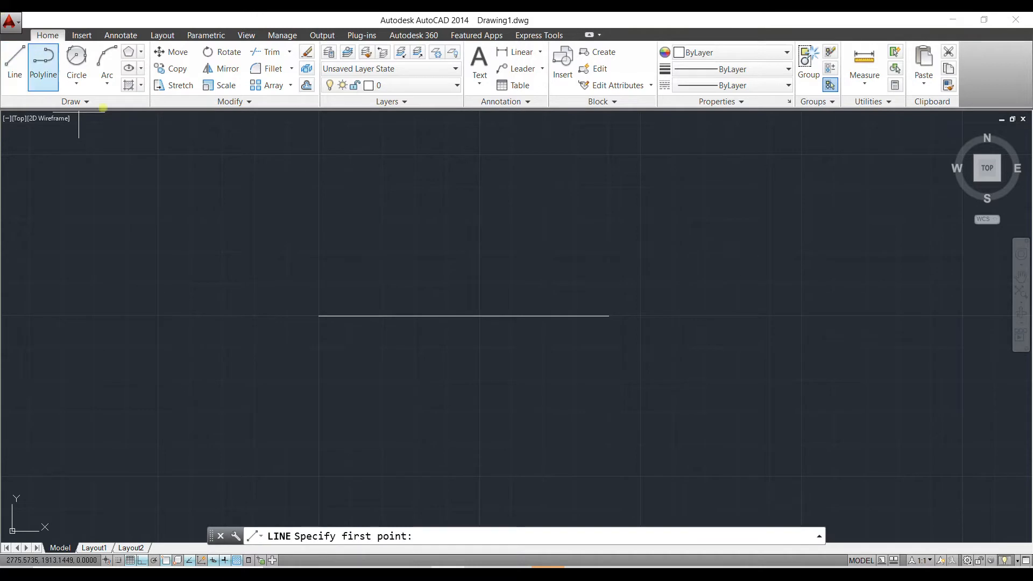
left_click(464, 316)
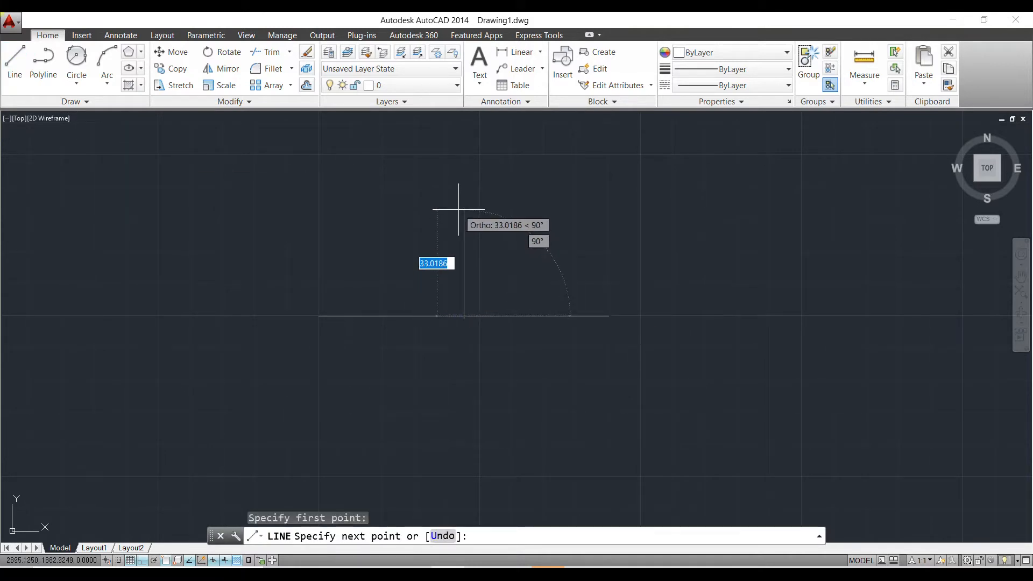
type("50")
key("Return")
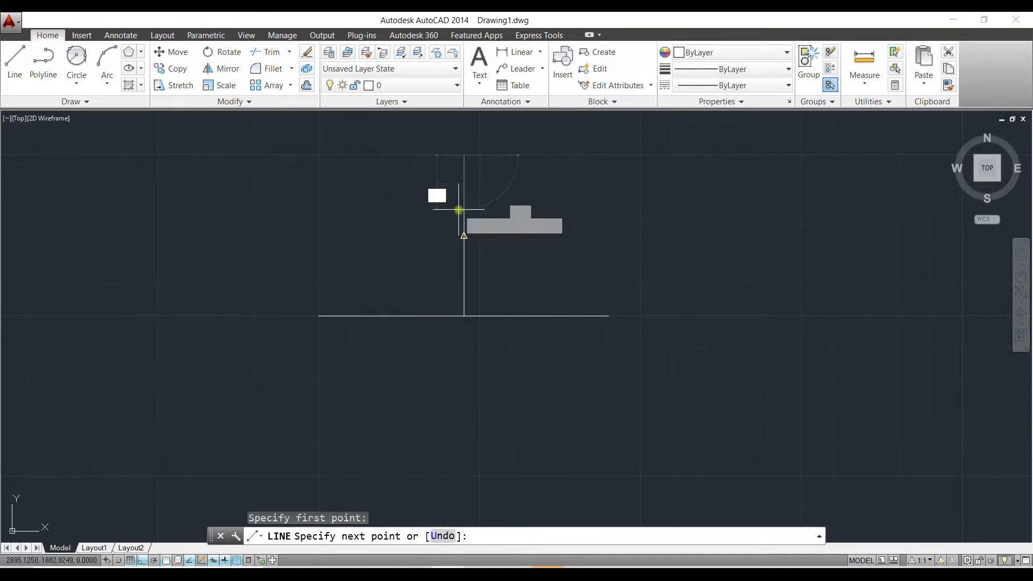
key("Return")
Step: Draw a 50-unit vertical line downward from the midpoint of the horizontal centre line
key("Return")
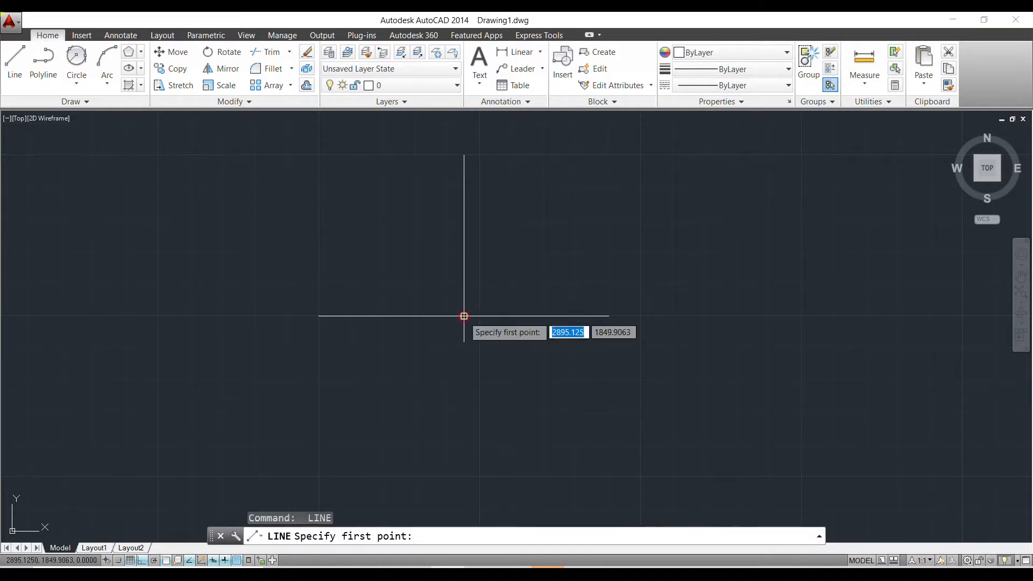
left_click(464, 316)
type("50")
key("Return")
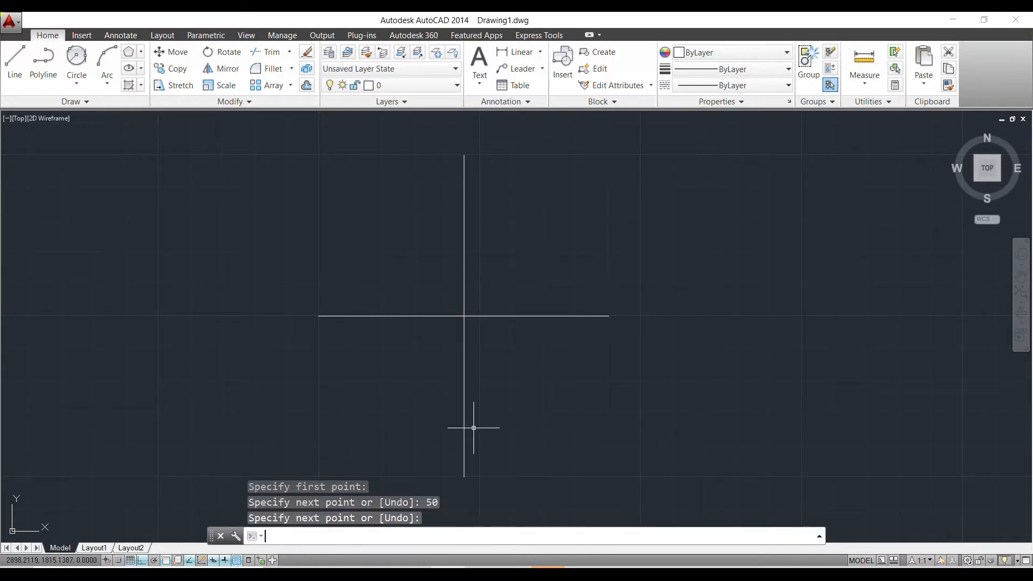
key("Return")
Step: Draw a circle of diameter 30 centred on the left endpoint of the horizontal line
scroll(398, 347, "down", 1)
scroll(382, 314, "up", 1)
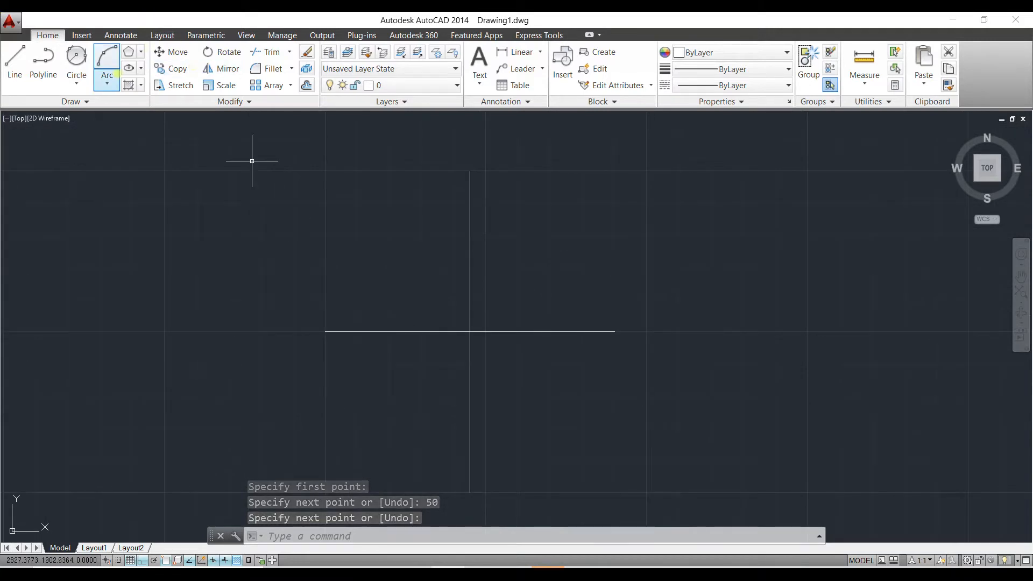
left_click(77, 80)
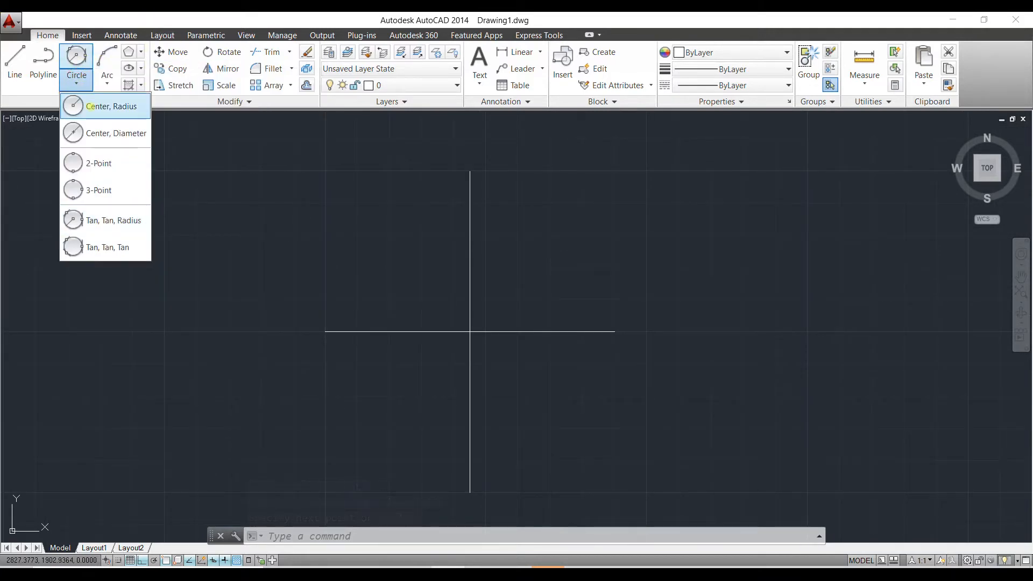
left_click(92, 107)
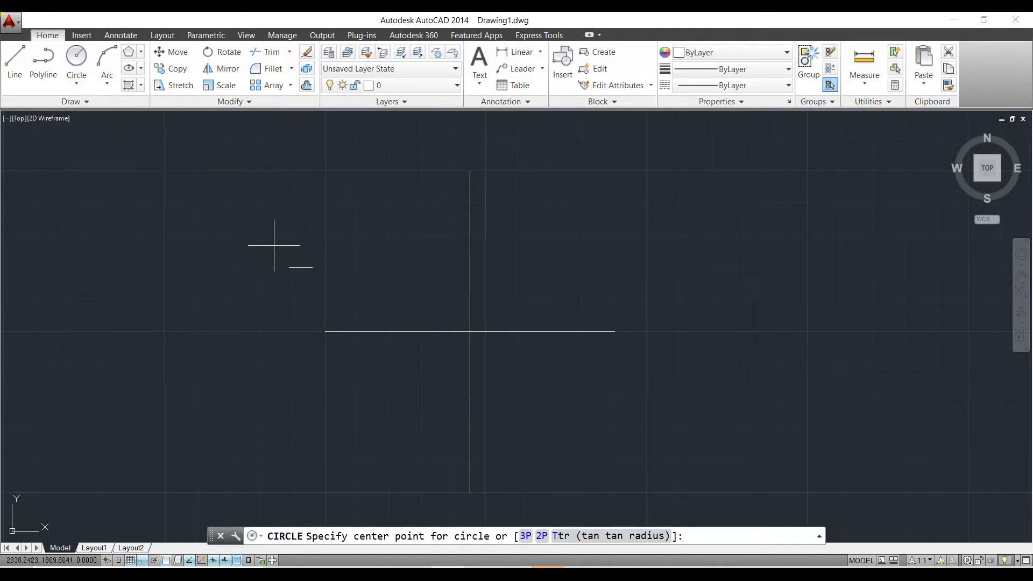
left_click(325, 332)
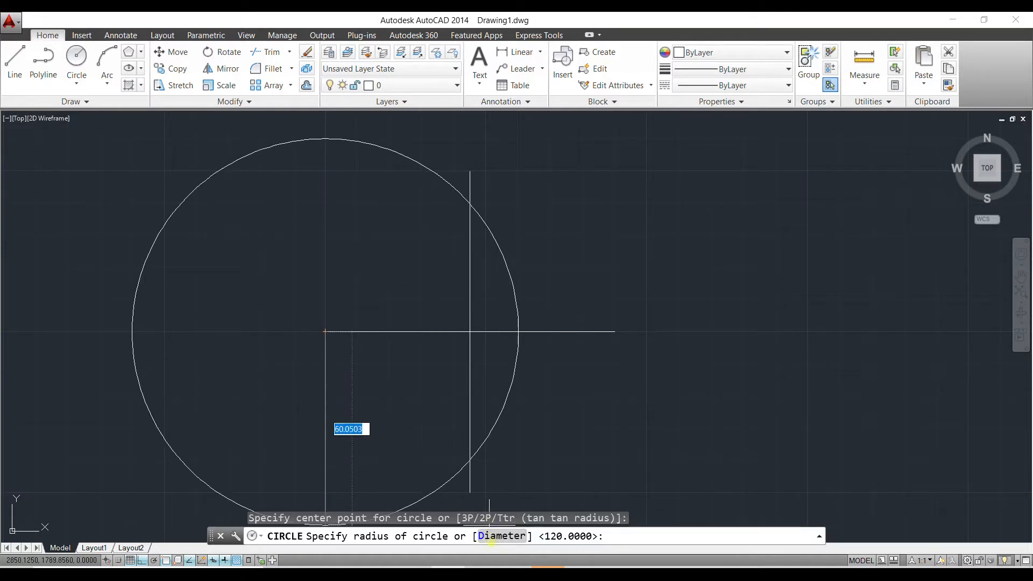
left_click(485, 537)
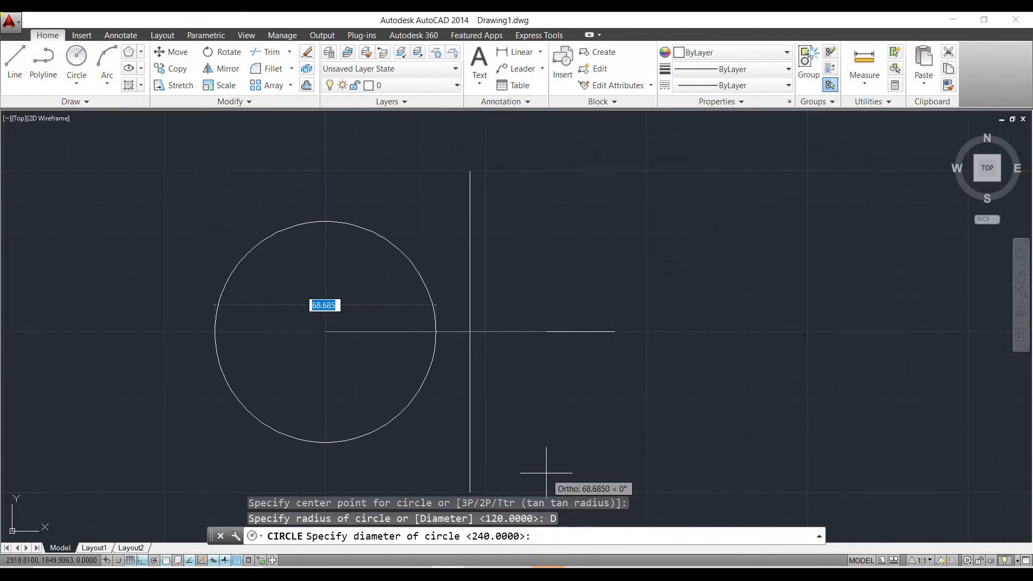
type("3")
key("Return")
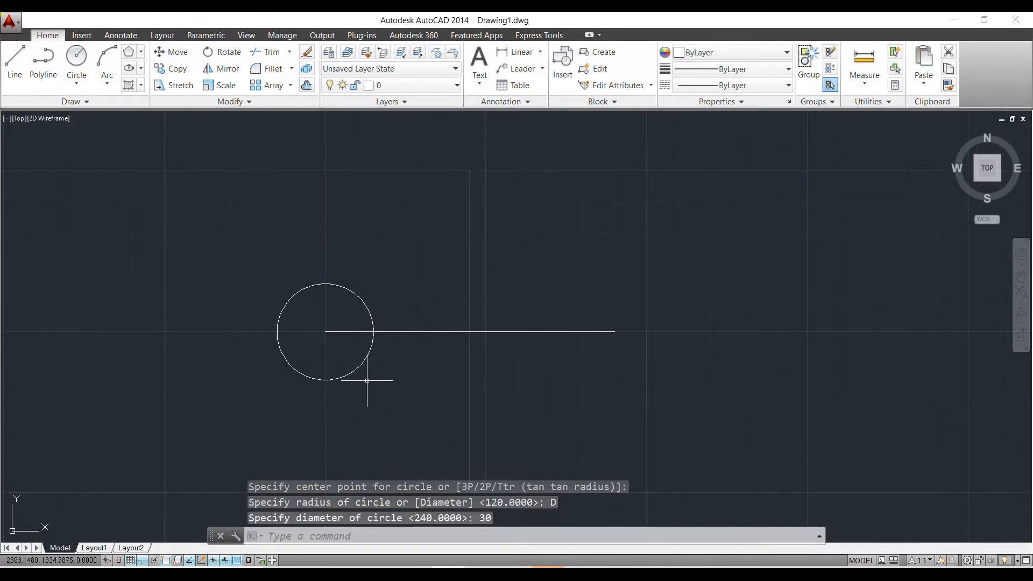
key("Return")
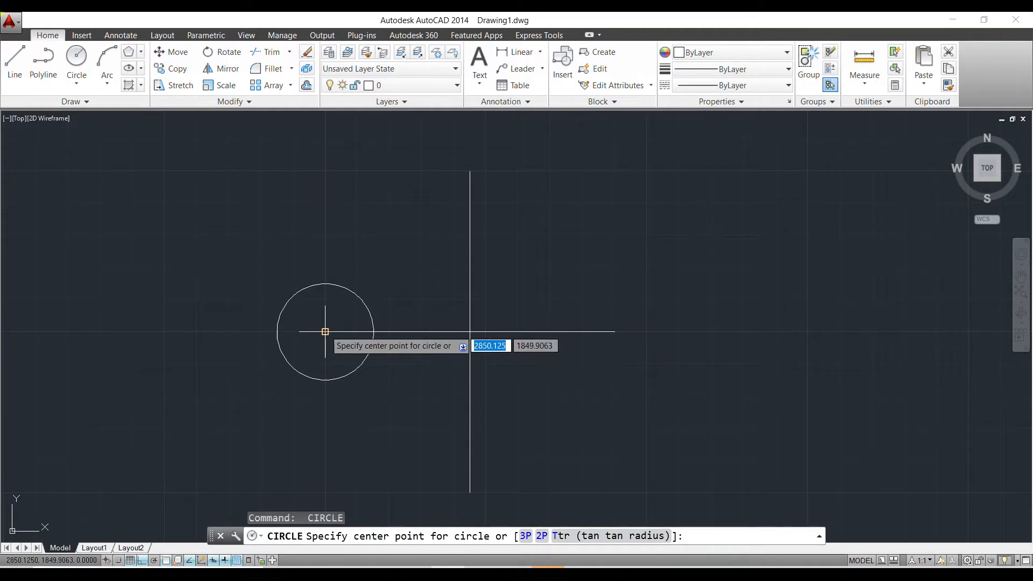
key("Escape")
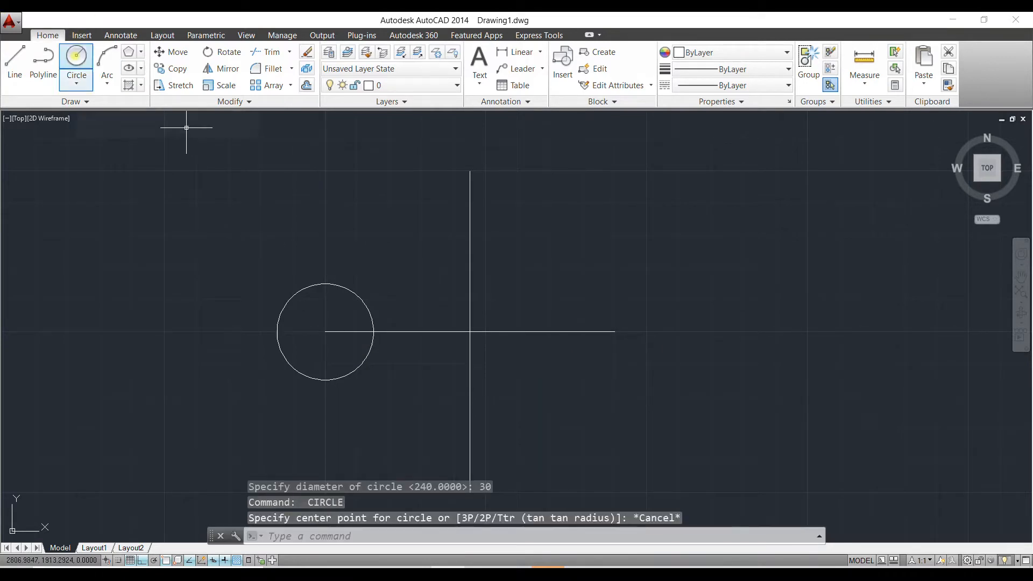
Step: Draw a concentric circle of diameter 15 at the left endpoint of the horizontal line
left_click(76, 56)
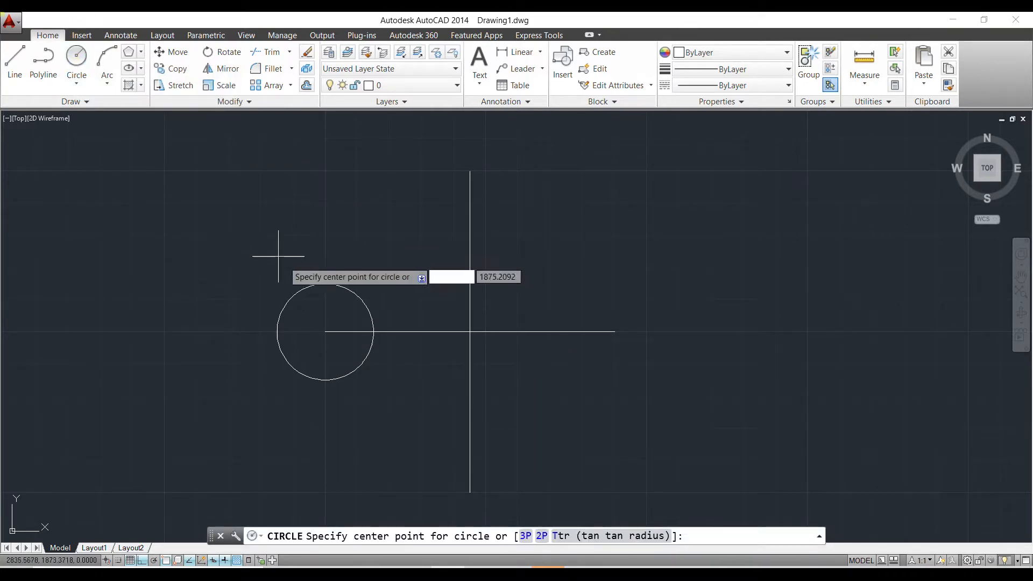
left_click(324, 332)
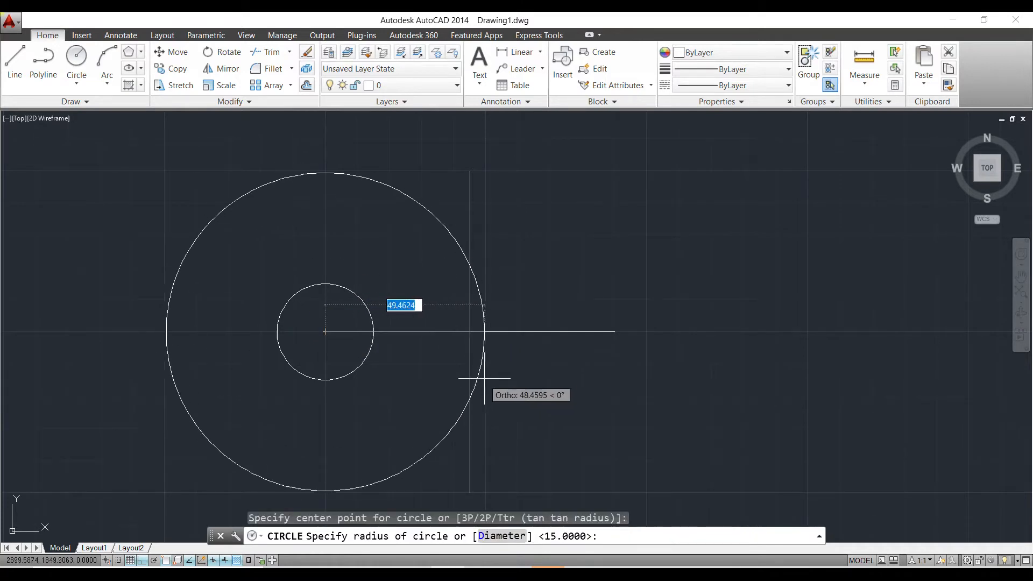
left_click(511, 536)
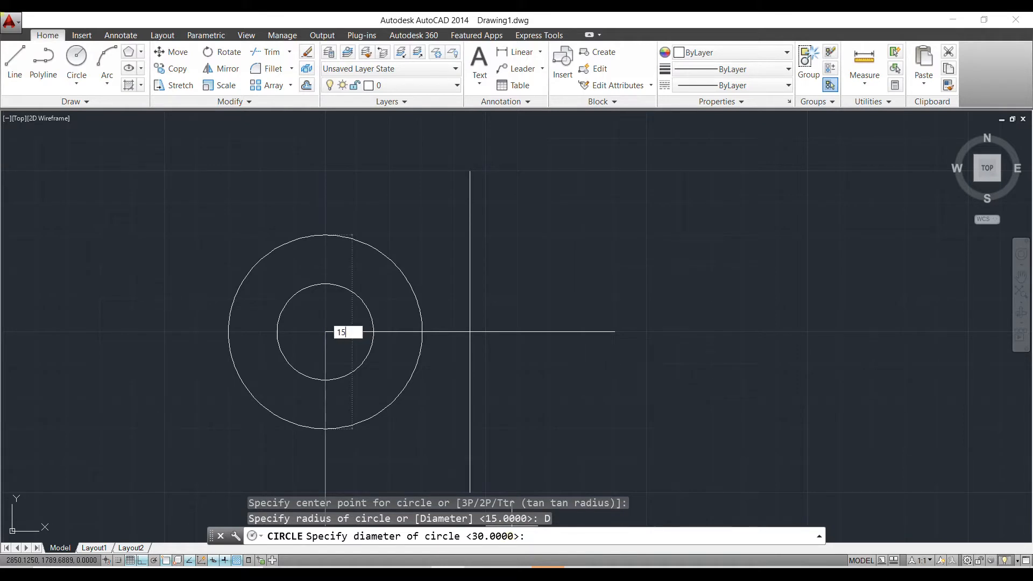
key("Return")
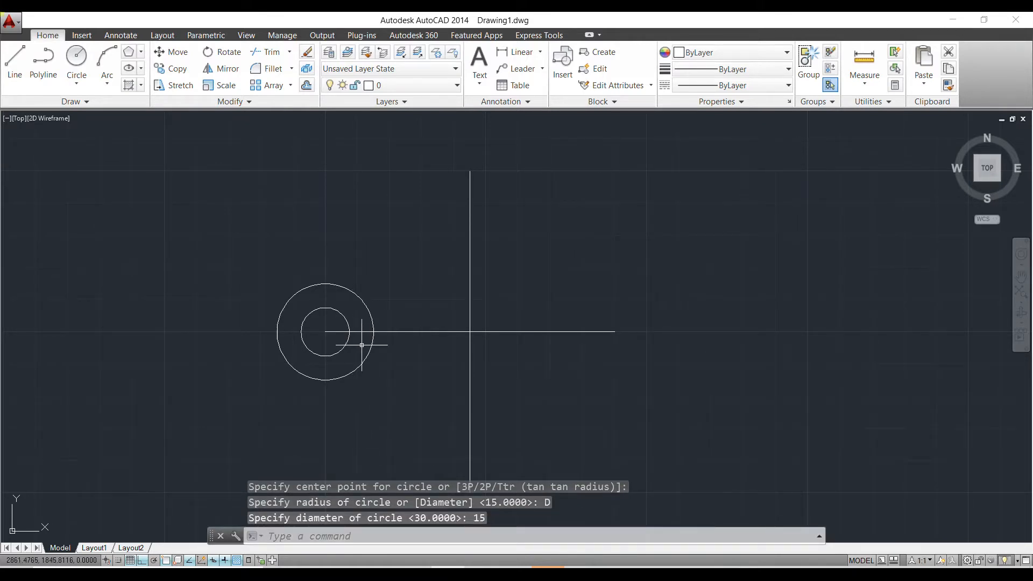
key("Return")
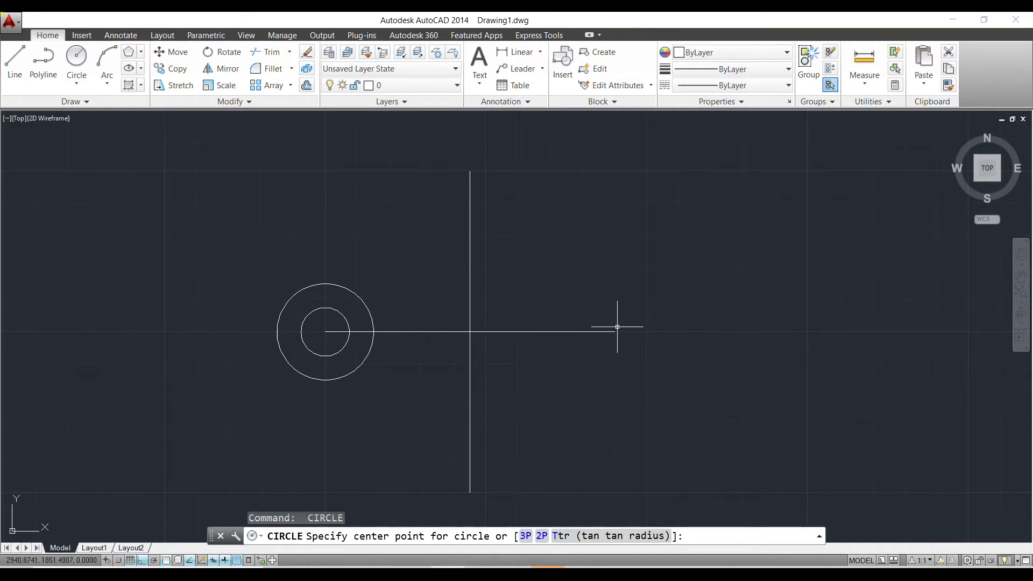
key("Escape")
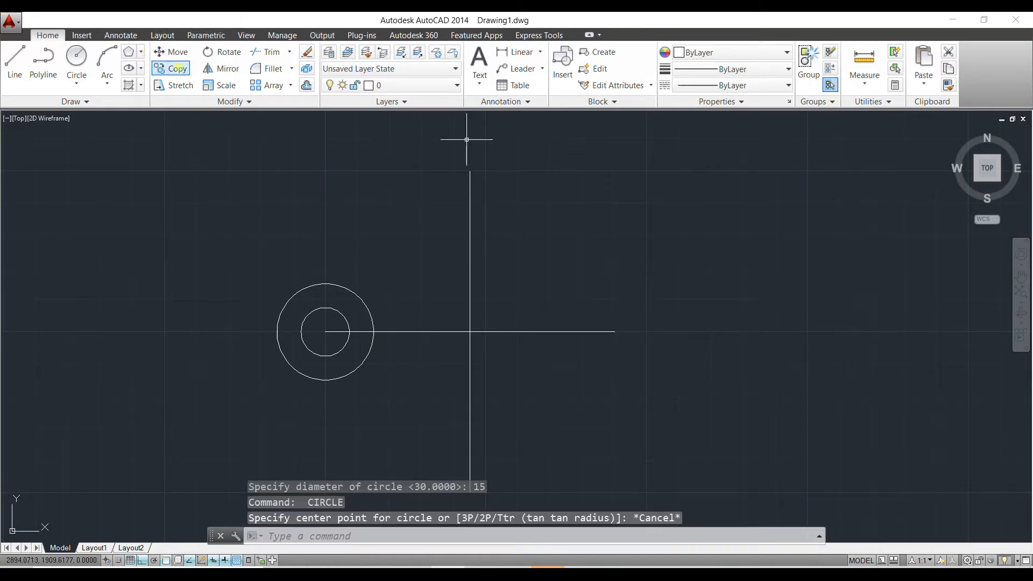
Step: Copy both concentric circles from their common centre to the right endpoint of the horizontal line
left_click(171, 68)
left_click(344, 271)
left_click(326, 288)
left_click(306, 320)
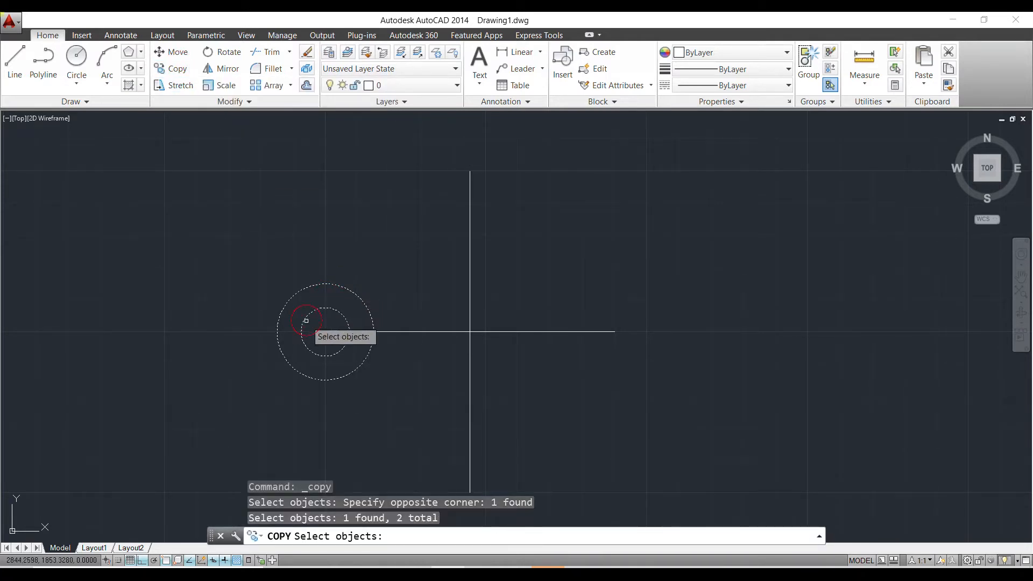
key("Return")
scroll(325, 331, "up", 4)
left_click(328, 331)
scroll(329, 331, "down", 4)
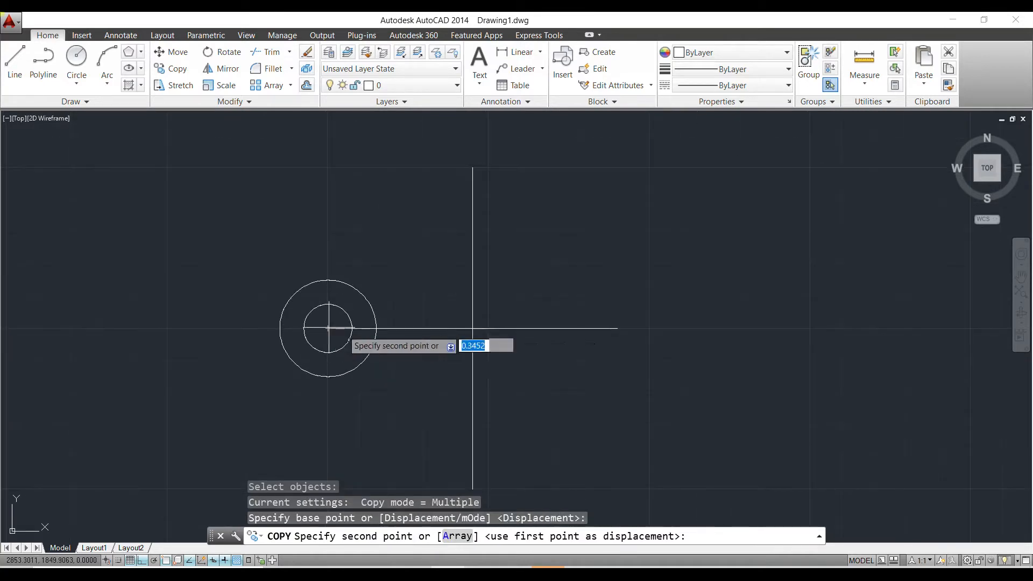
left_click(617, 328)
key("Escape")
Step: Draw a Tan, Tan, Radius circle of radius 30 tangent to the left and right outer circles
scroll(279, 275, "down", 2)
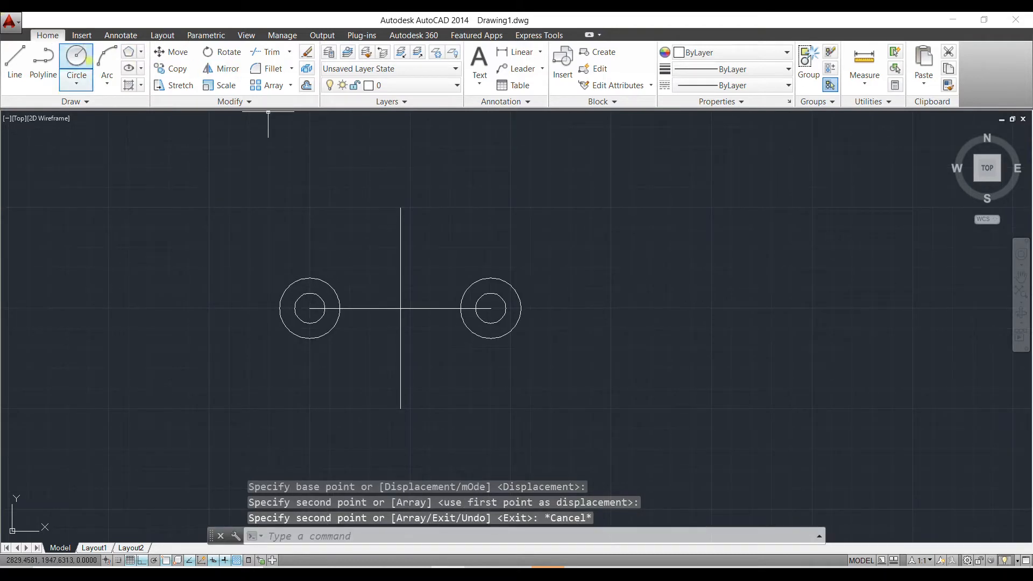
left_click(76, 79)
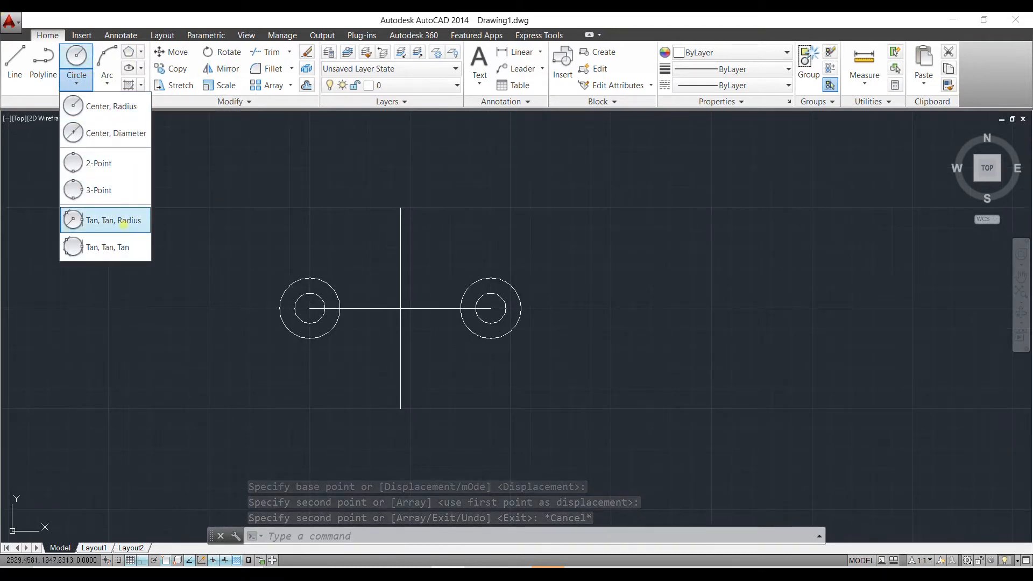
left_click(121, 221)
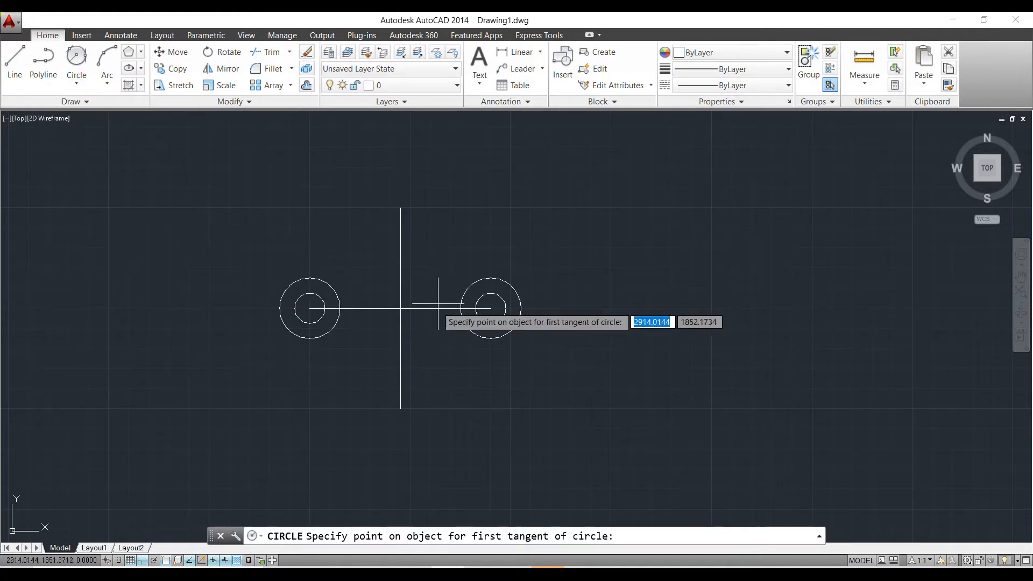
left_click(338, 297)
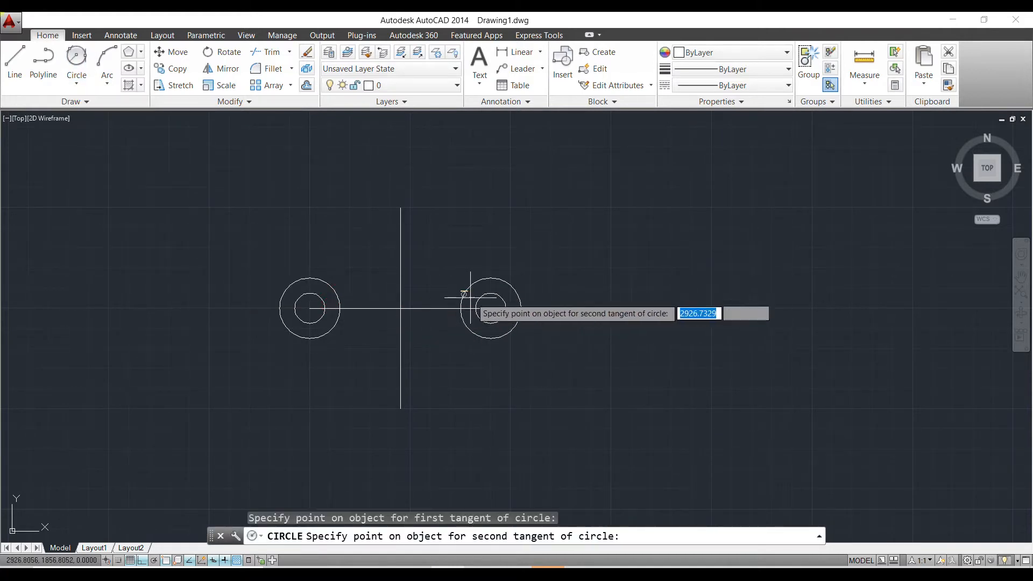
left_click(465, 294)
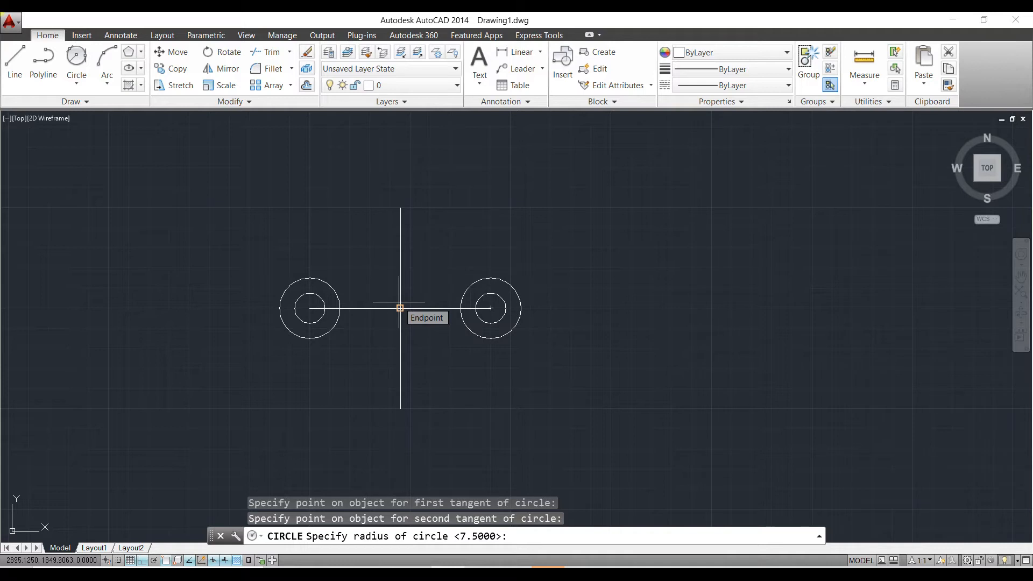
type("30")
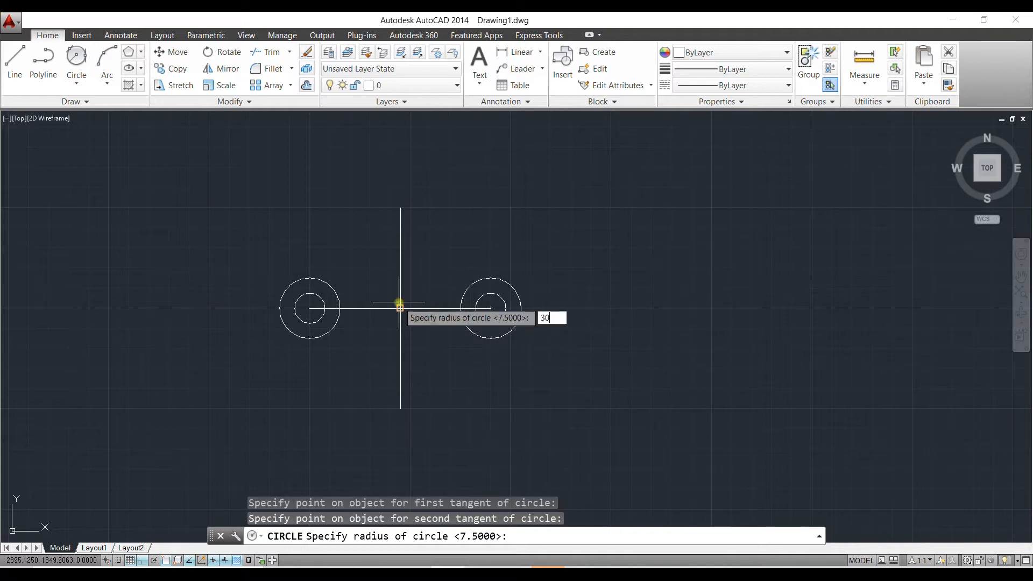
key("Return")
scroll(385, 309, "up", 2)
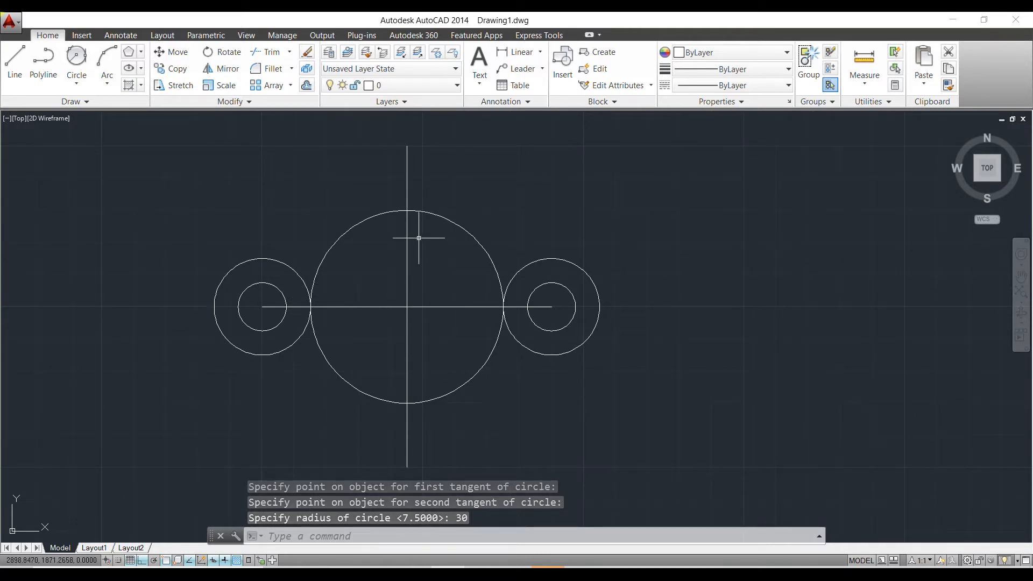
key("Return")
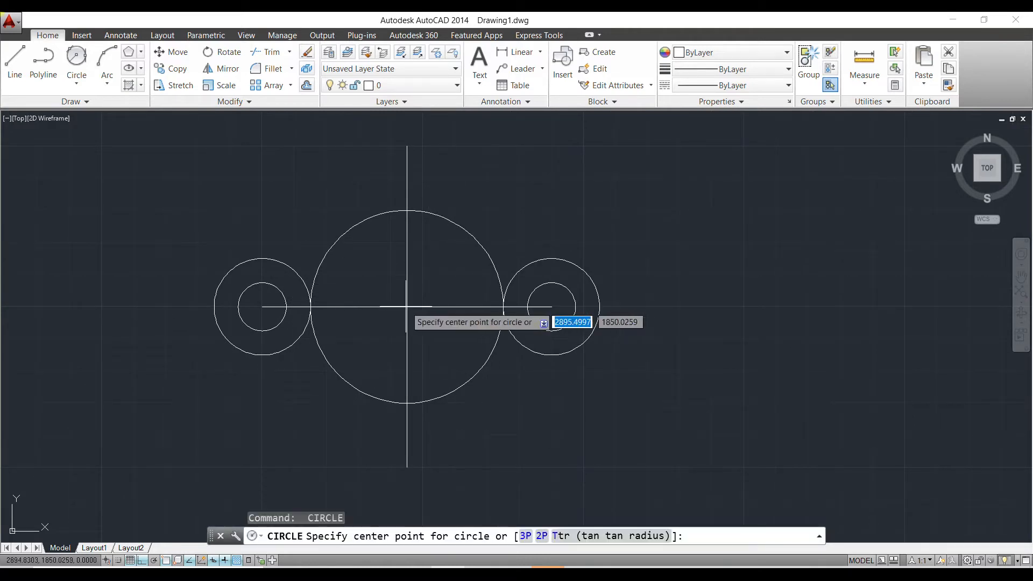
left_click(407, 307)
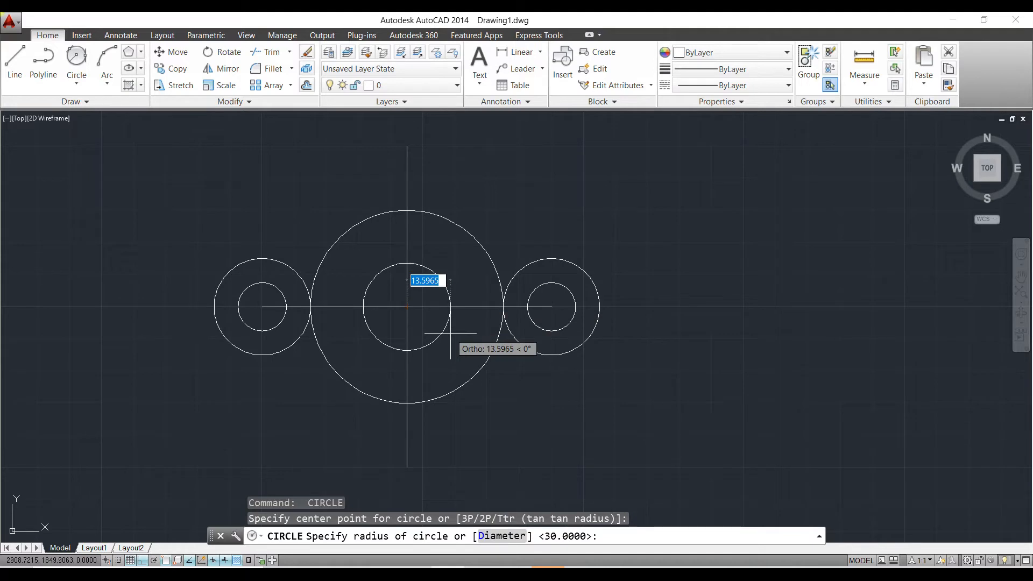
key("Escape")
Step: Draw a circle of radius 15 centred on the intersection of the horizontal and vertical lines
left_click(77, 85)
left_click(110, 108)
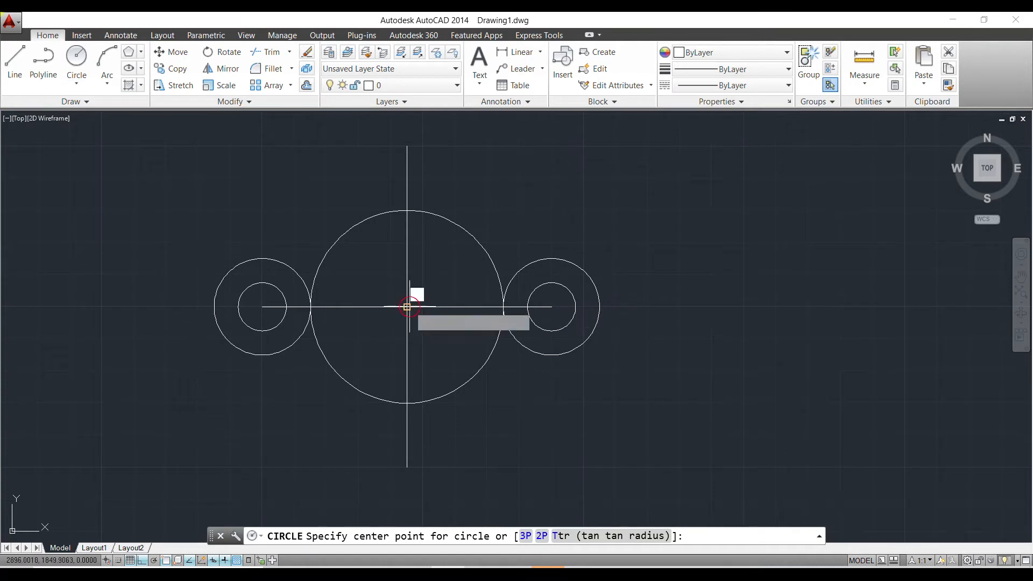
left_click(407, 307)
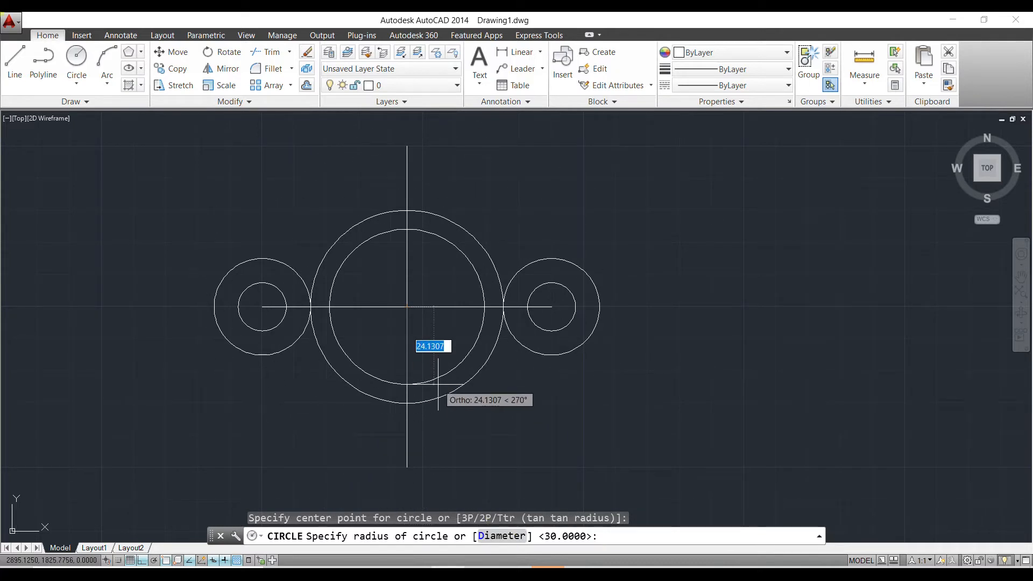
type("15")
key("Return")
scroll(458, 422, "down", 3)
scroll(452, 386, "up", 3)
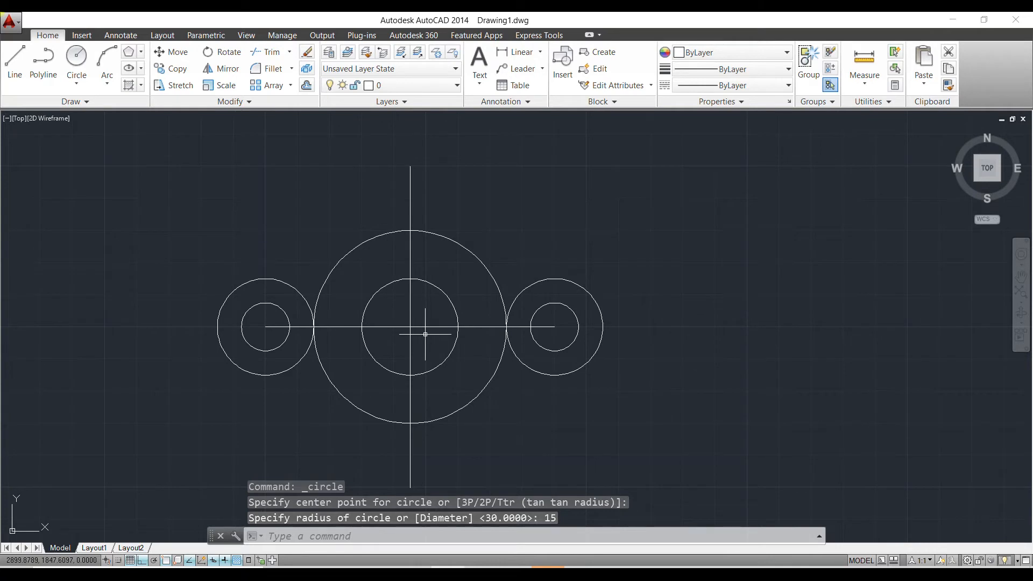
key("Escape")
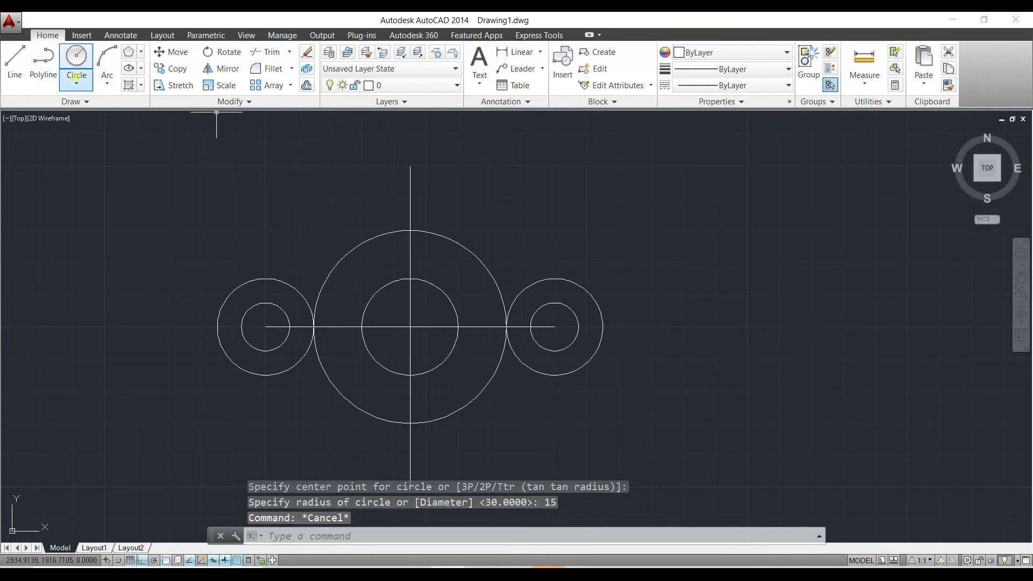
Step: Draw a Tan, Tan, Radius circle of radius 120 tangent to the upper sides of the left outer circle and the large central circle
left_click(76, 82)
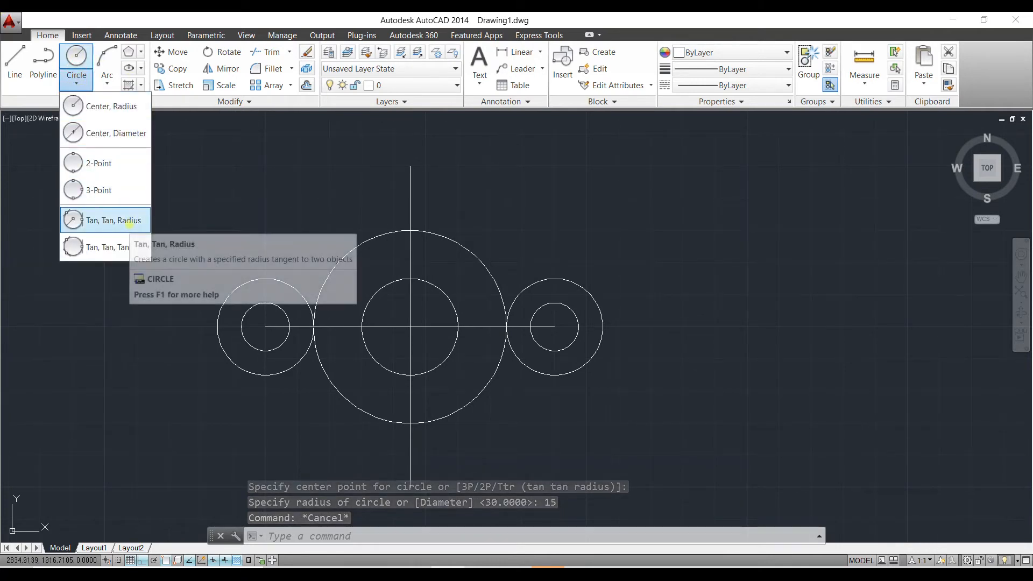
left_click(129, 224)
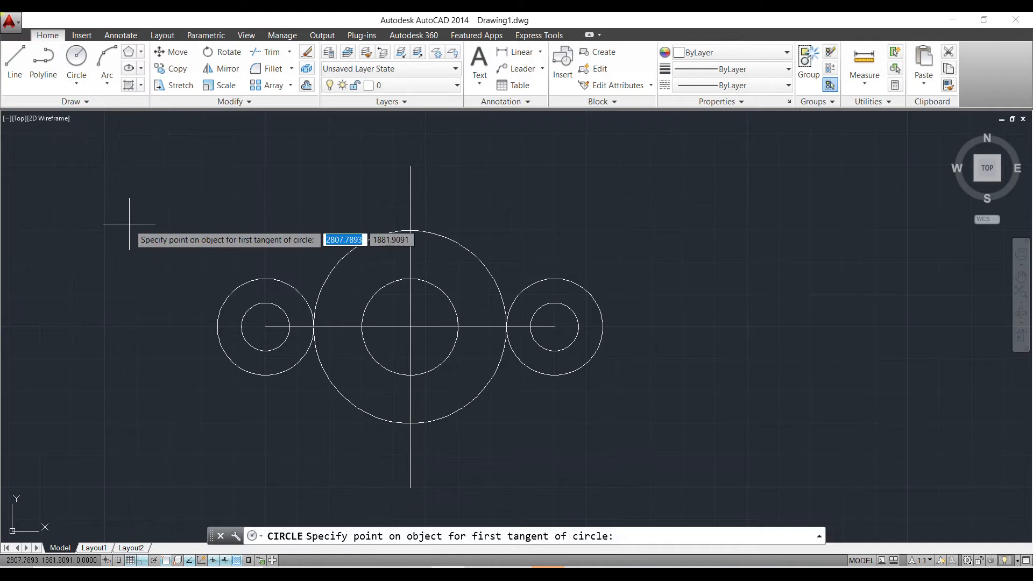
left_click(272, 279)
left_click(339, 257)
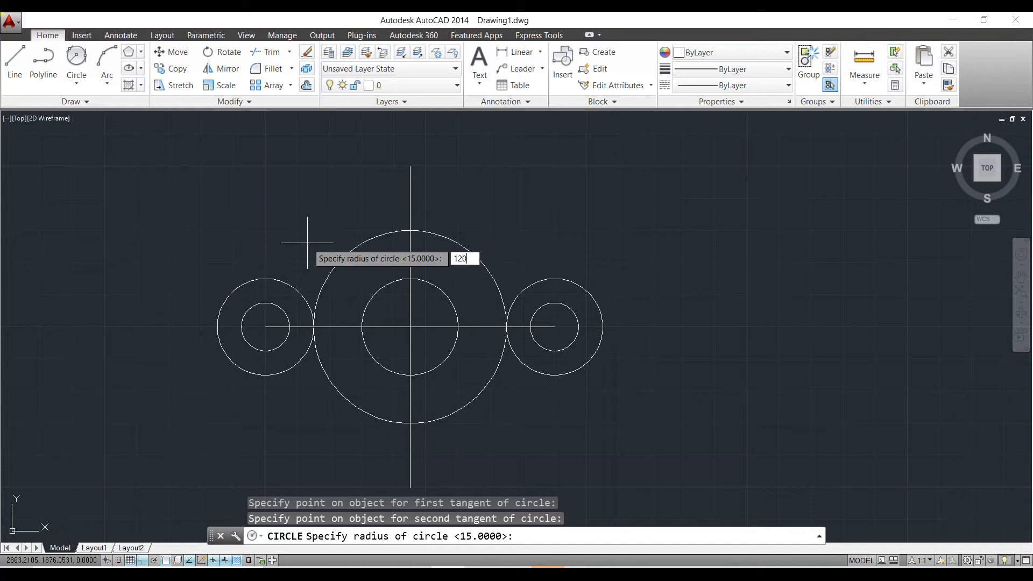
type("120")
key("Return")
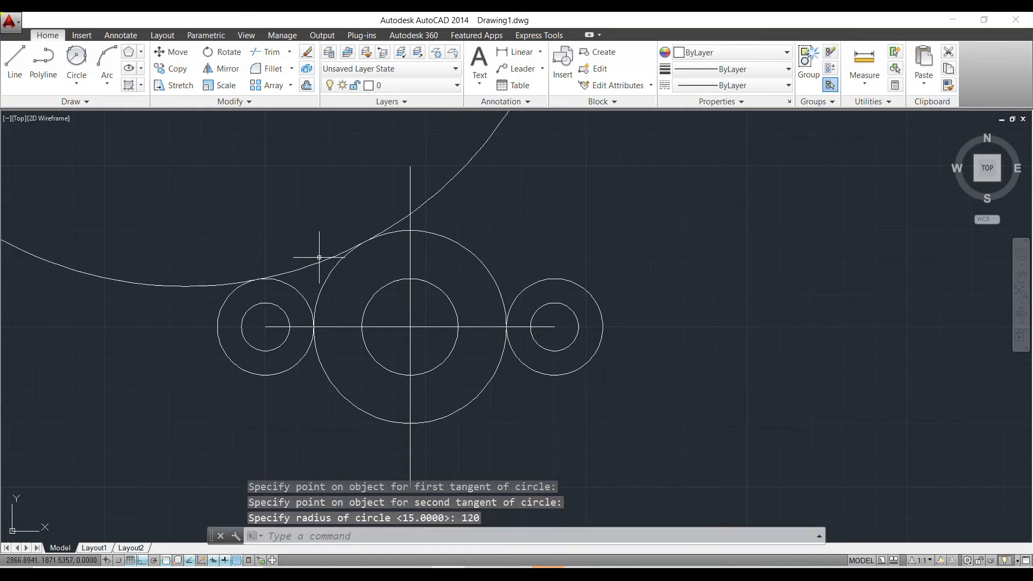
scroll(312, 261, "down", 3)
scroll(320, 265, "up", 2)
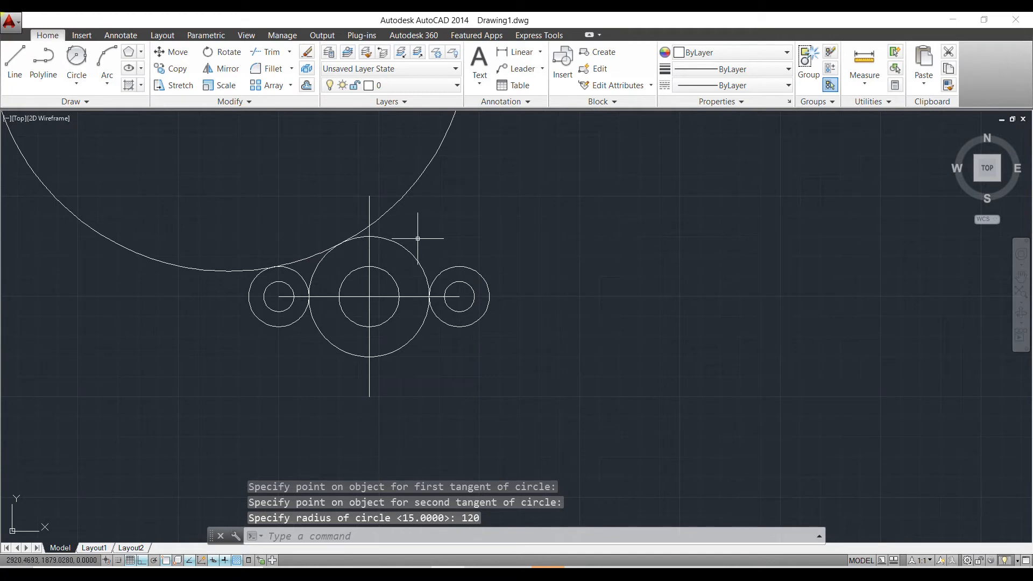
key("Return")
key("Escape")
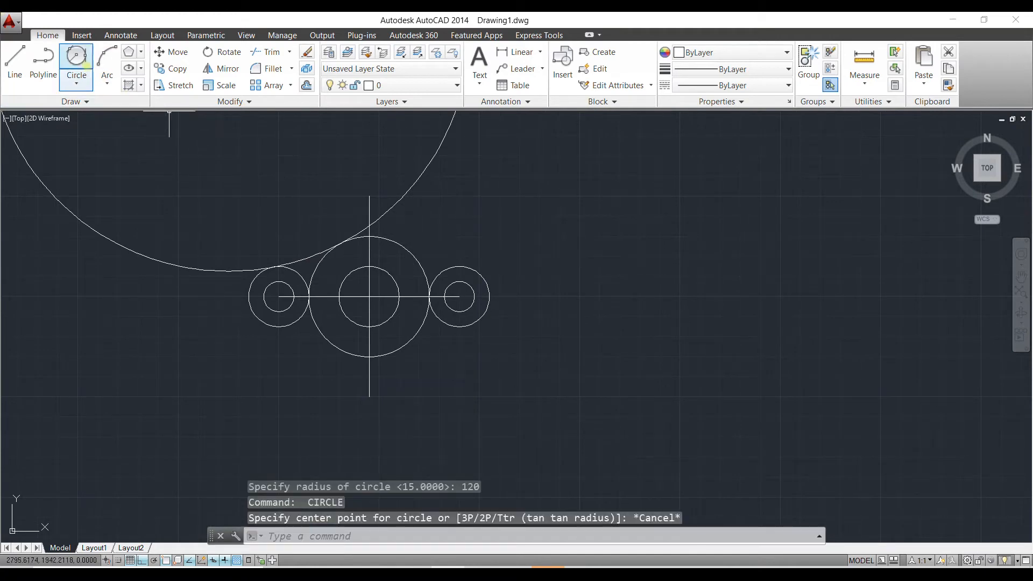
Step: Draw a Tan, Tan, Radius circle of radius 20 tangent to the upper sides of the large central circle and the right outer circle
left_click(84, 75)
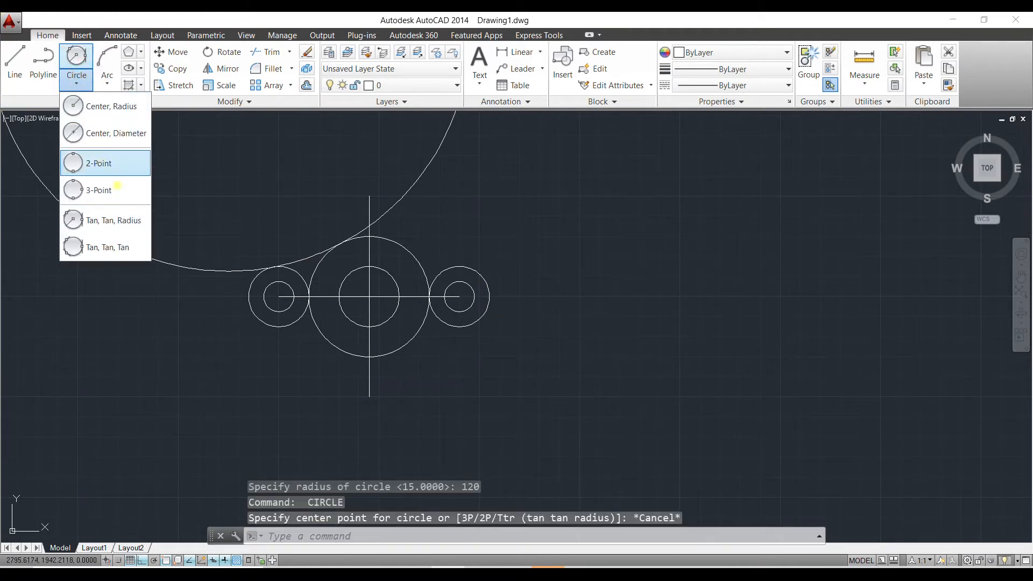
left_click(130, 221)
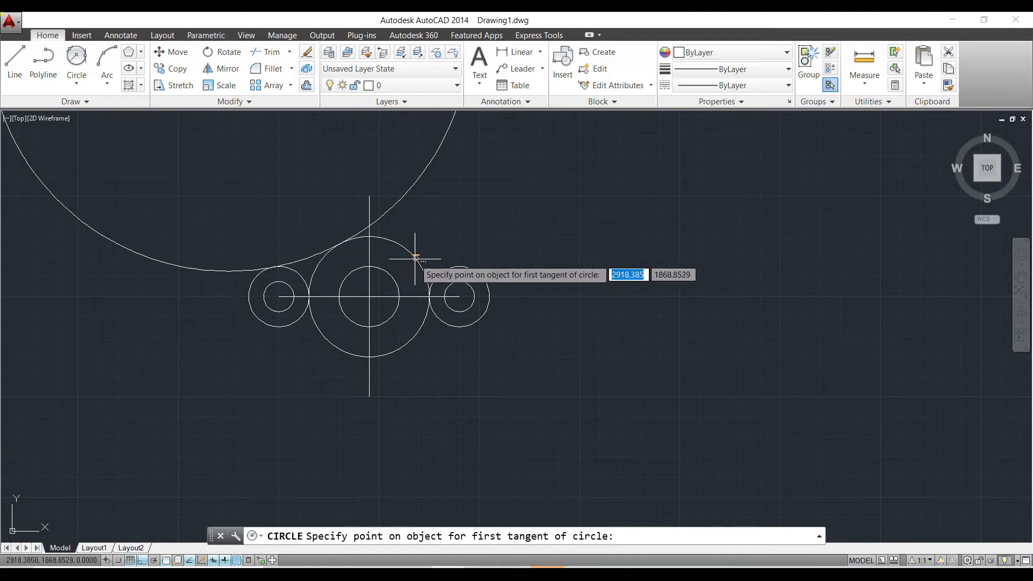
left_click(416, 256)
left_click(442, 258)
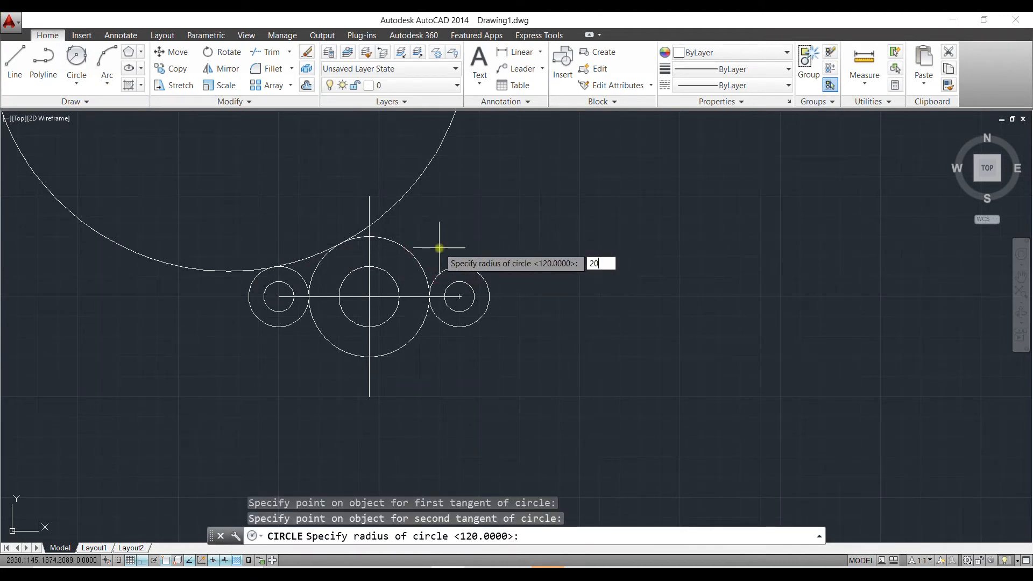
key("Return")
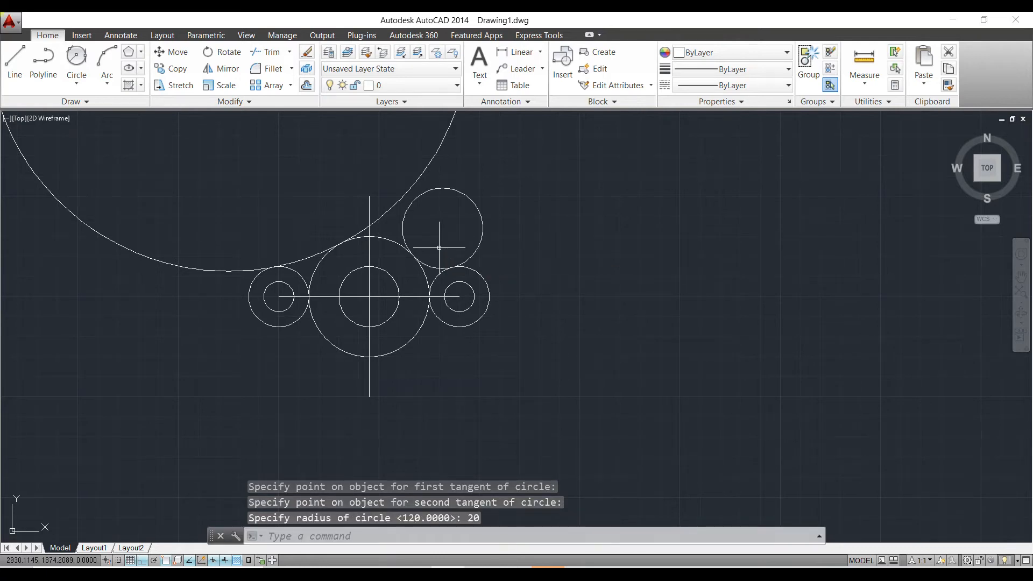
key("Return")
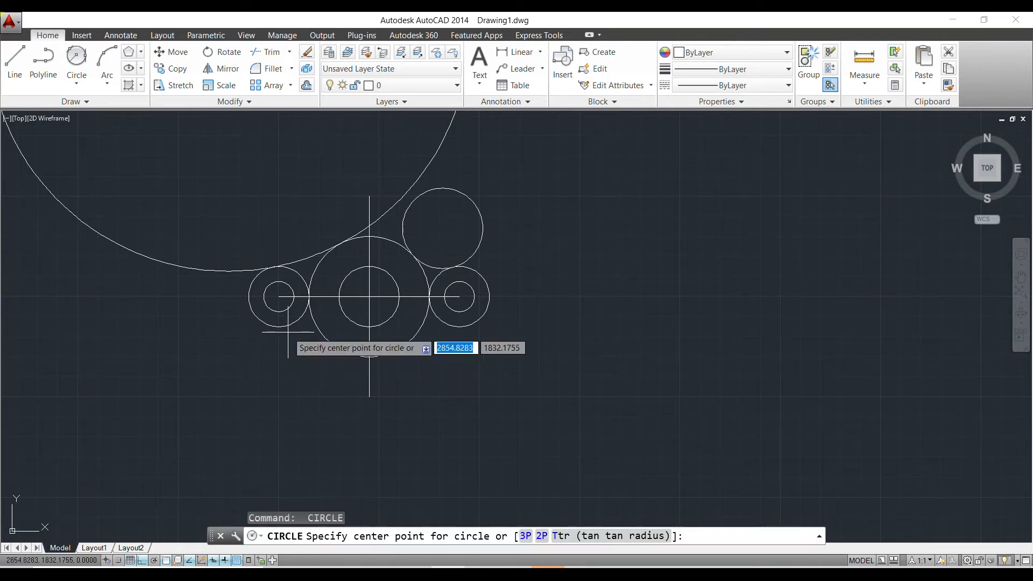
left_click(279, 326)
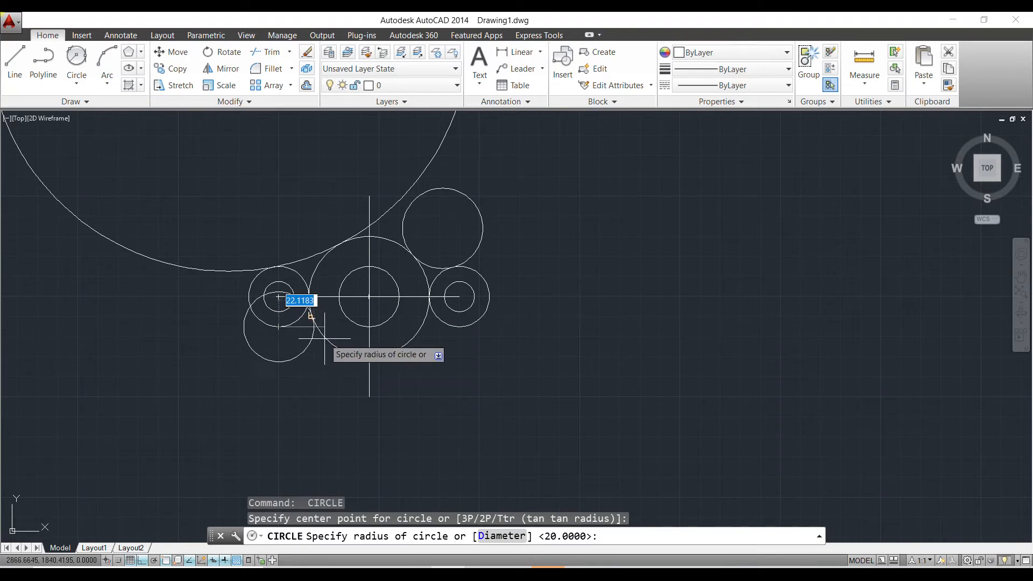
key("Escape")
Step: Draw a Tan, Tan, Radius circle of radius 20 tangent to the lower sides of the left outer circle and the large central circle
left_click(77, 82)
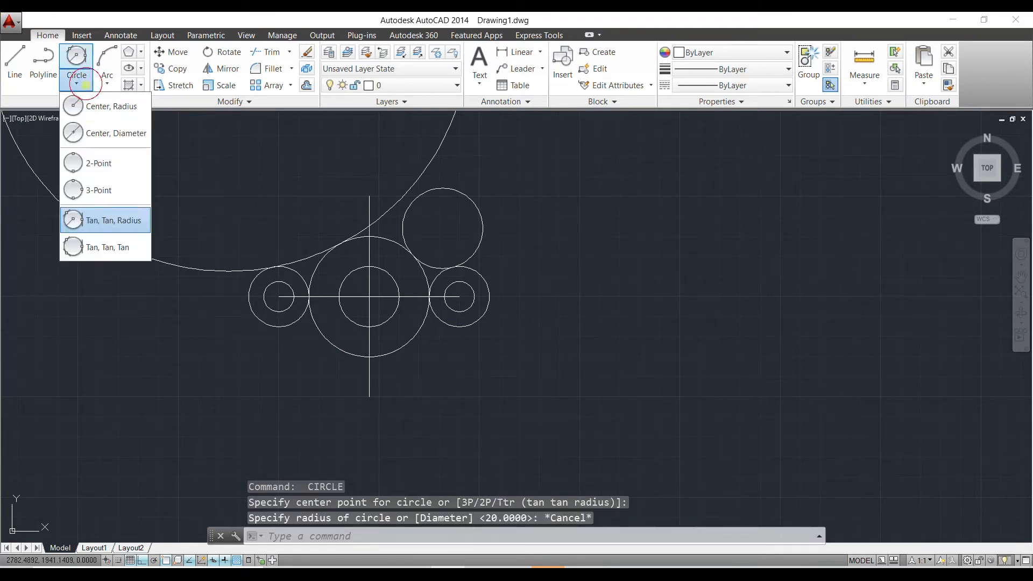
left_click(121, 215)
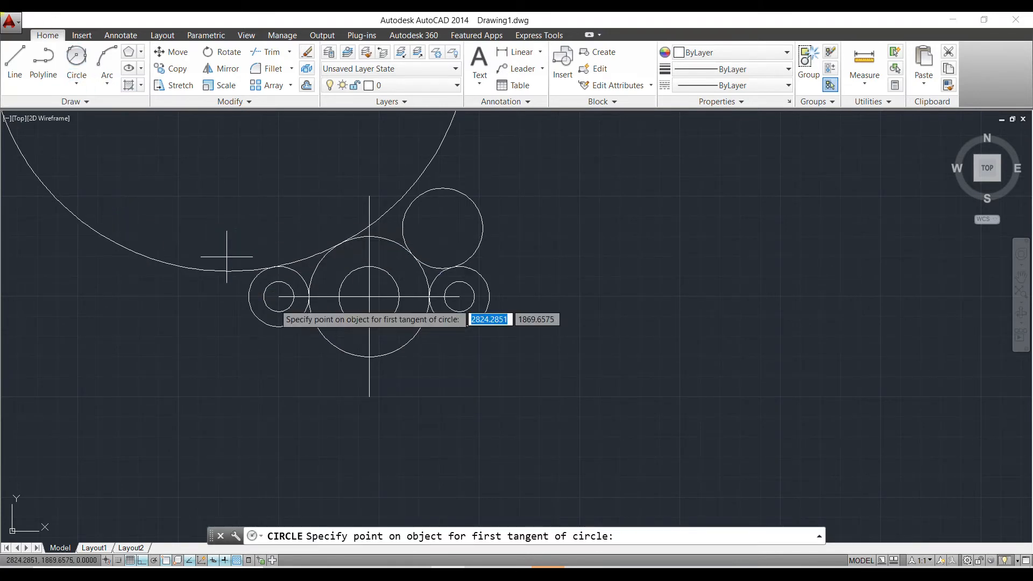
left_click(285, 325)
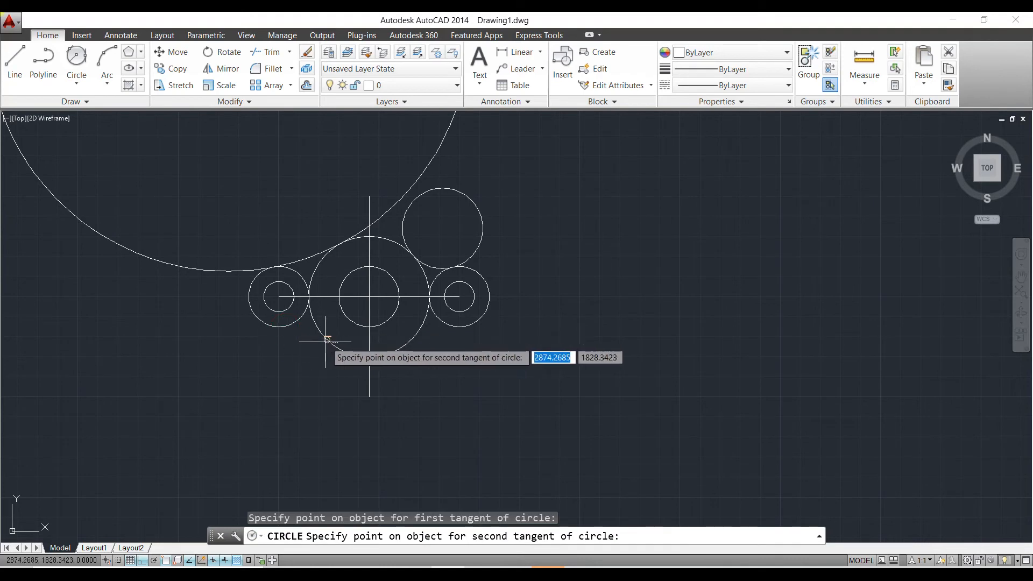
left_click(324, 345)
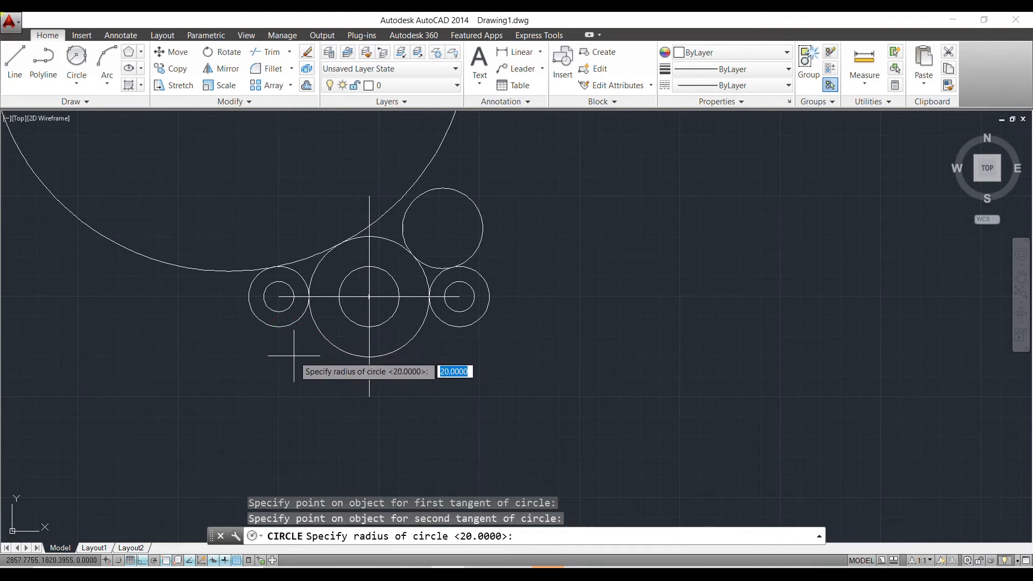
key("Return")
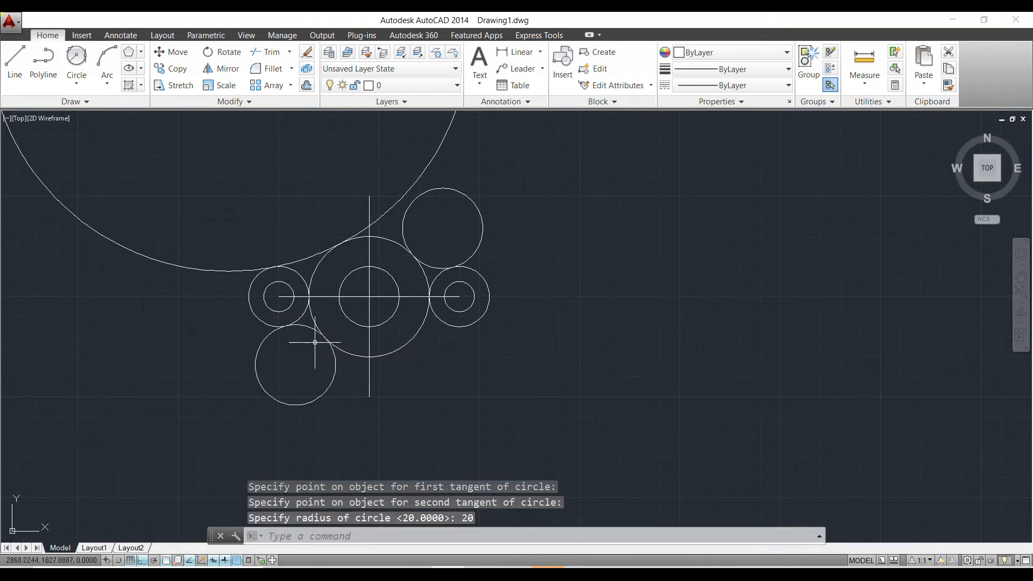
left_click(15, 65)
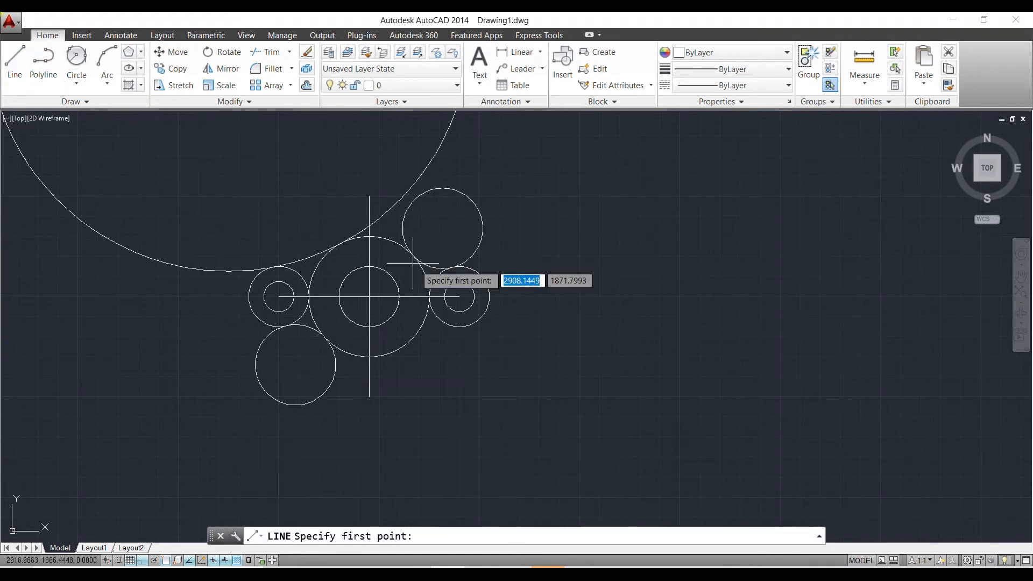
scroll(476, 343, "up", 2)
scroll(431, 340, "up", 2)
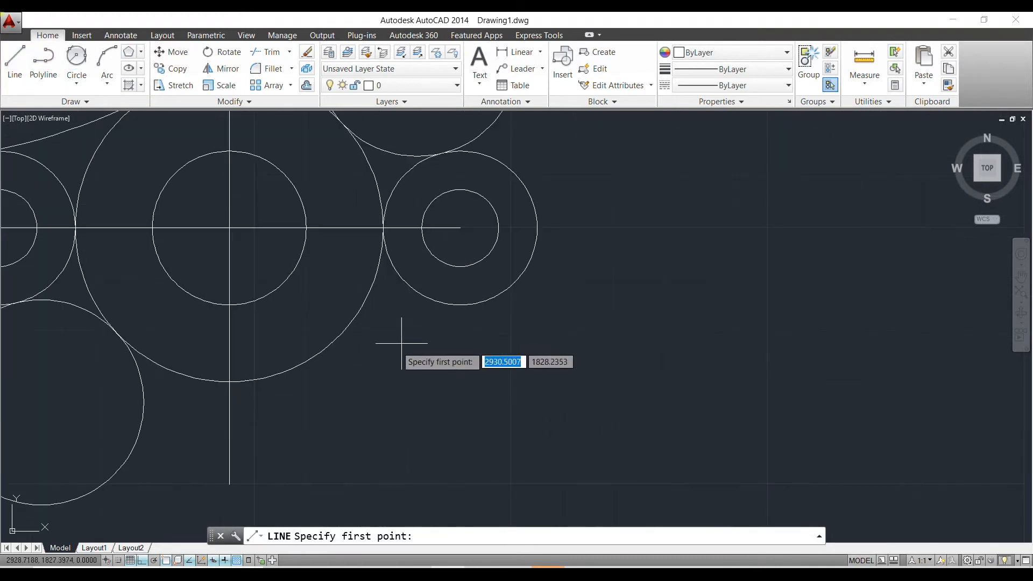
left_click(229, 381)
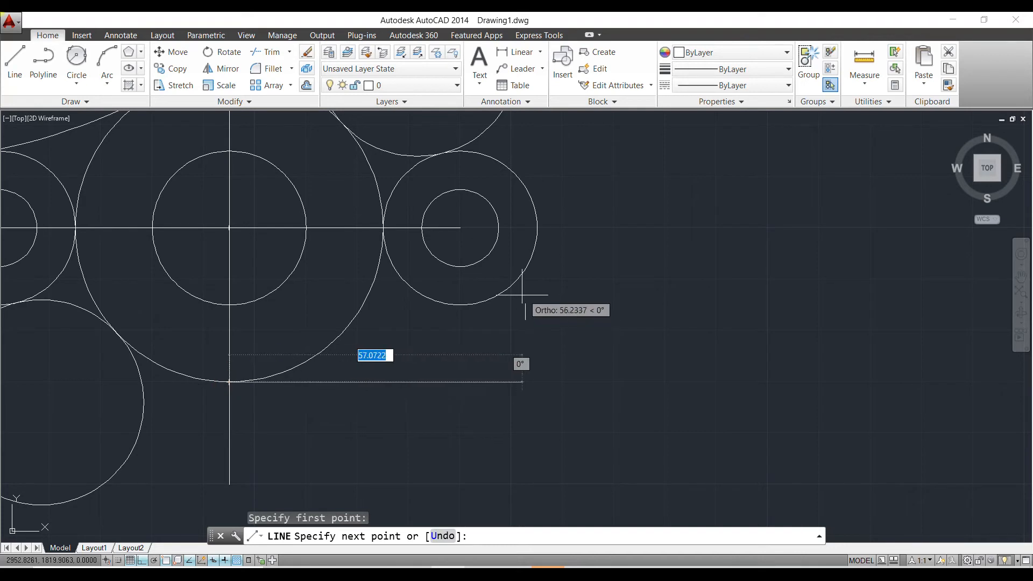
left_click(537, 228)
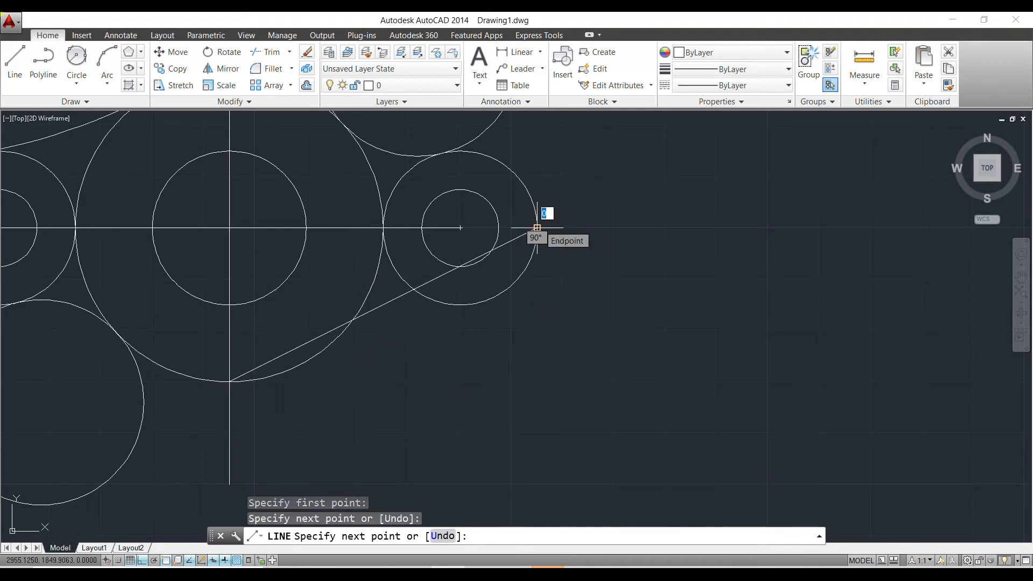
type("U")
key("Return")
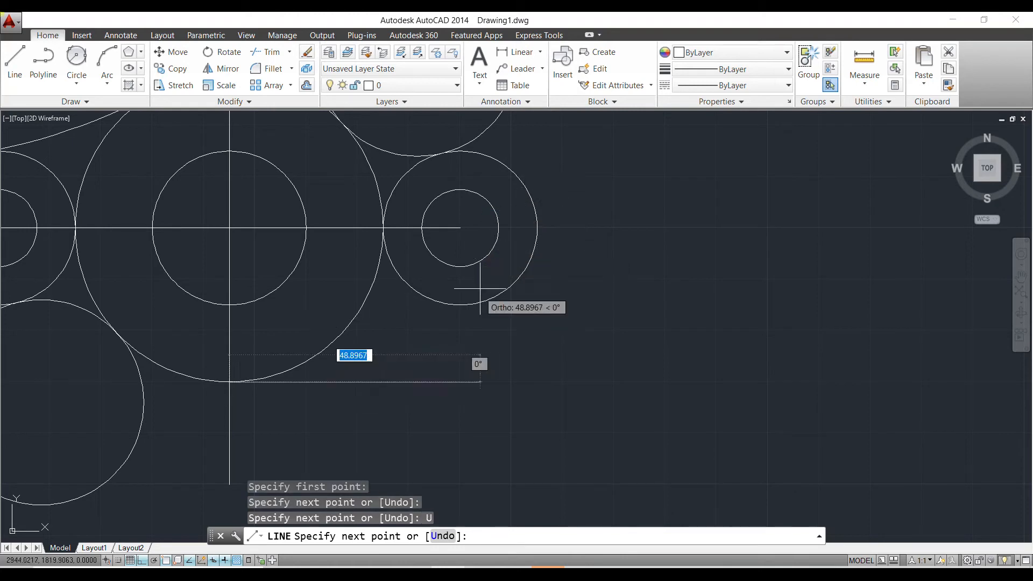
key("Escape")
Step: Draw a line from the bottom quadrant of the large central circle to the bottom quadrant of the right outer circle
key("Return")
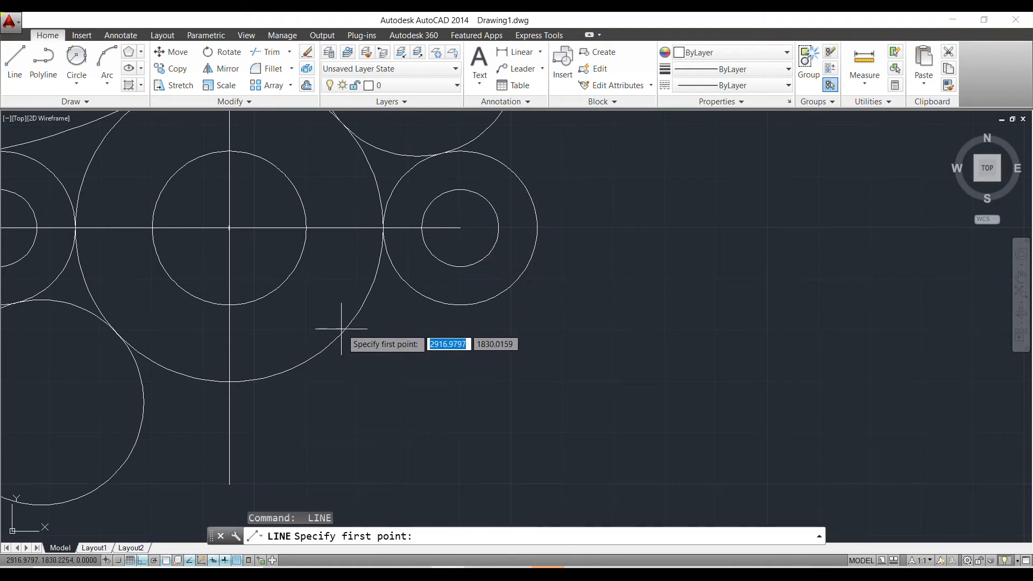
left_click(229, 381)
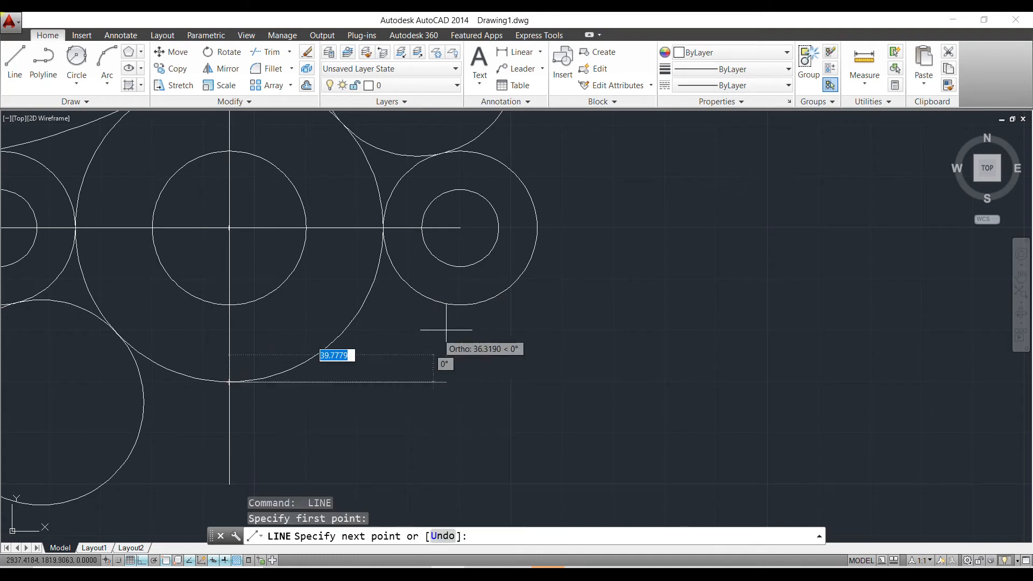
left_click(460, 304)
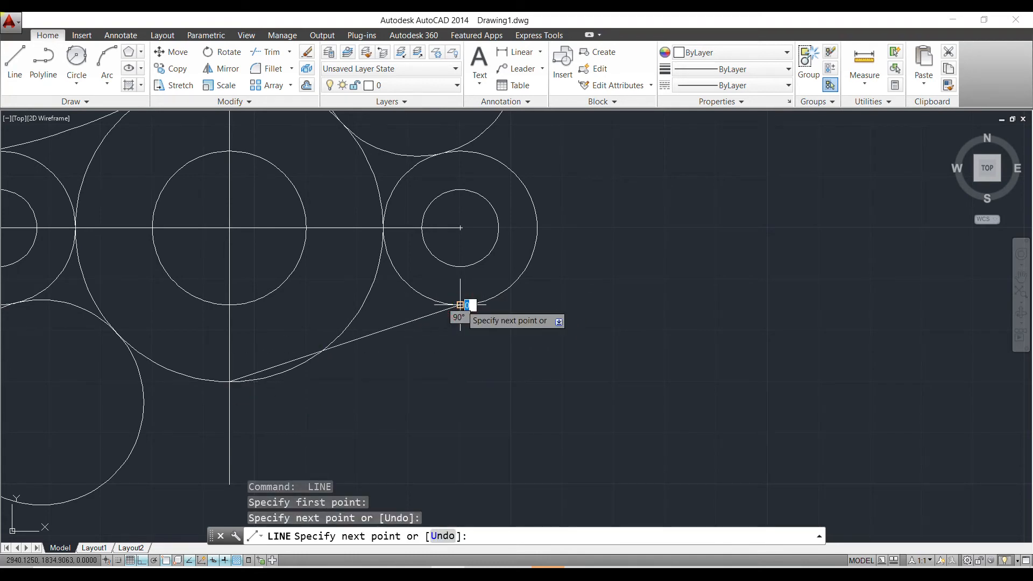
key("Return")
Step: Trim away the outer parts of the radius 120 circle and the upper radius 20 circle, keeping the tangent arcs
scroll(480, 343, "down", 3)
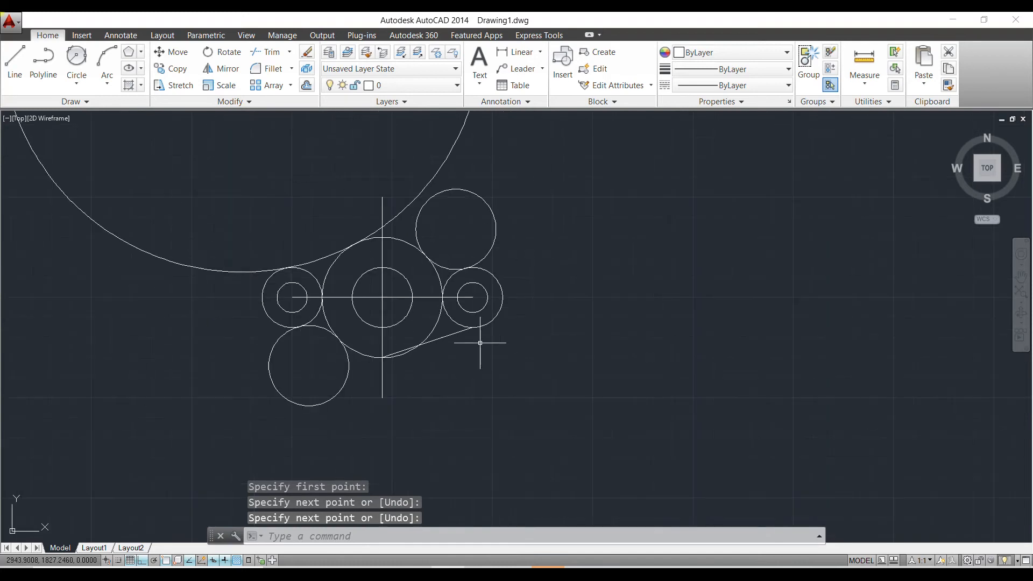
scroll(414, 277, "down", 3)
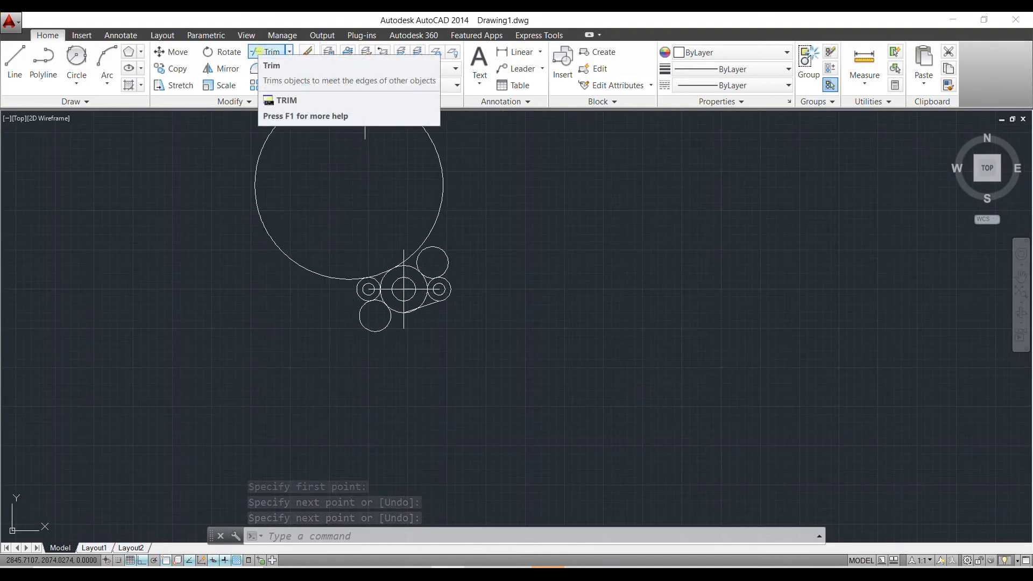
left_click(256, 52)
scroll(391, 267, "up", 3)
key("Return")
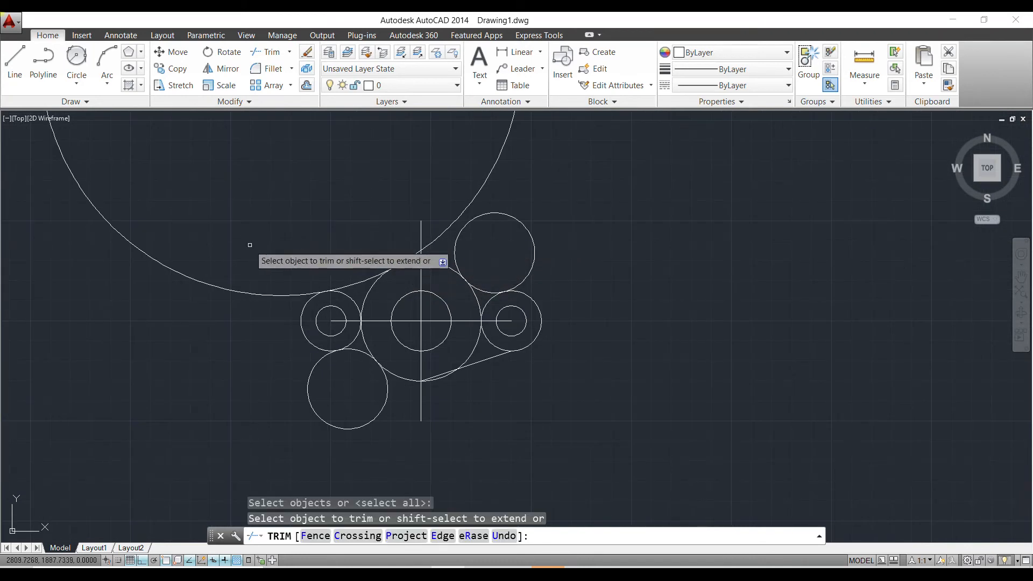
left_click(249, 245)
left_click(215, 287)
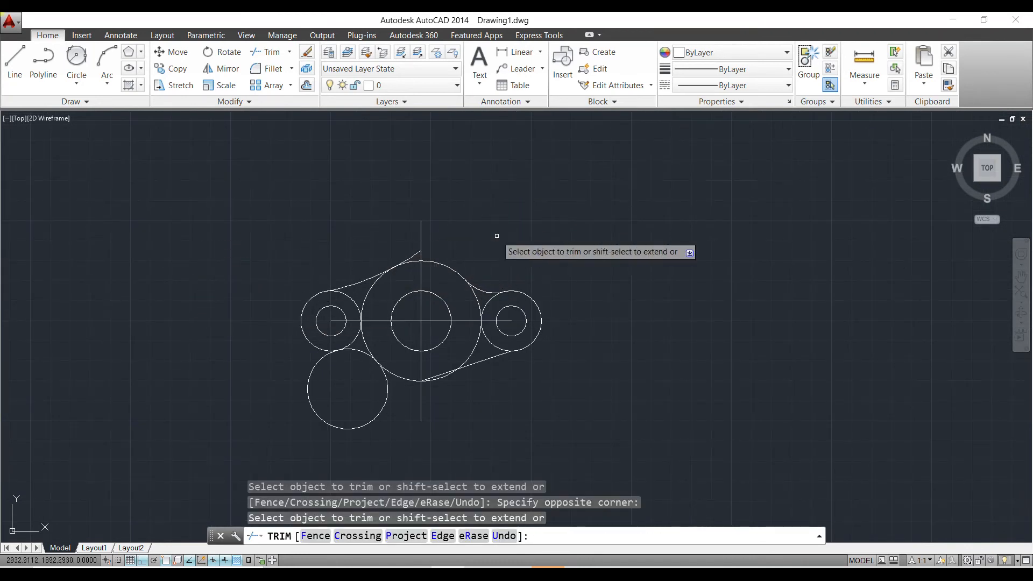
scroll(511, 393, "up", 2)
left_click(416, 448)
key("Escape")
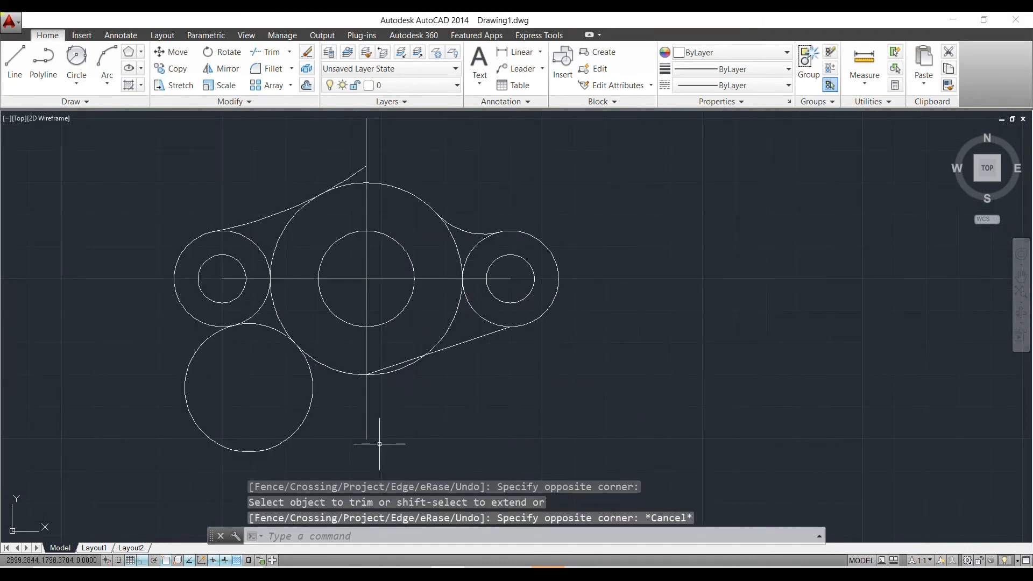
key("Return")
left_click(316, 437)
left_click(263, 424)
key("Escape")
Step: Trim the outer part of the lower radius 20 circle, keeping the arc between the left outer circle and the central circle
key("Return")
key("Return")
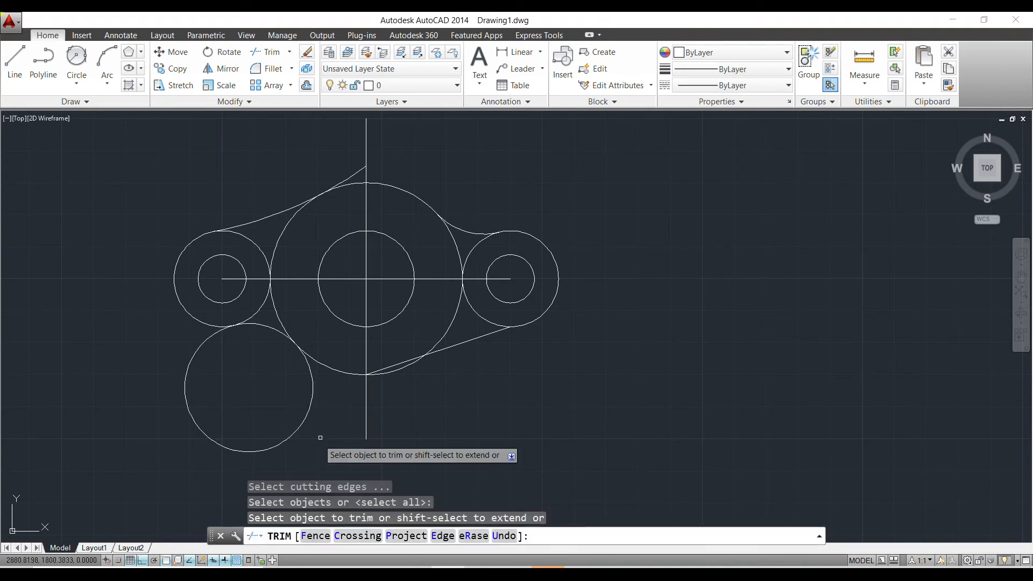
left_click(323, 434)
left_click(240, 417)
Step: Trim the portion of the lower slanted line that lies inside the large central circle
scroll(489, 340, "up", 2)
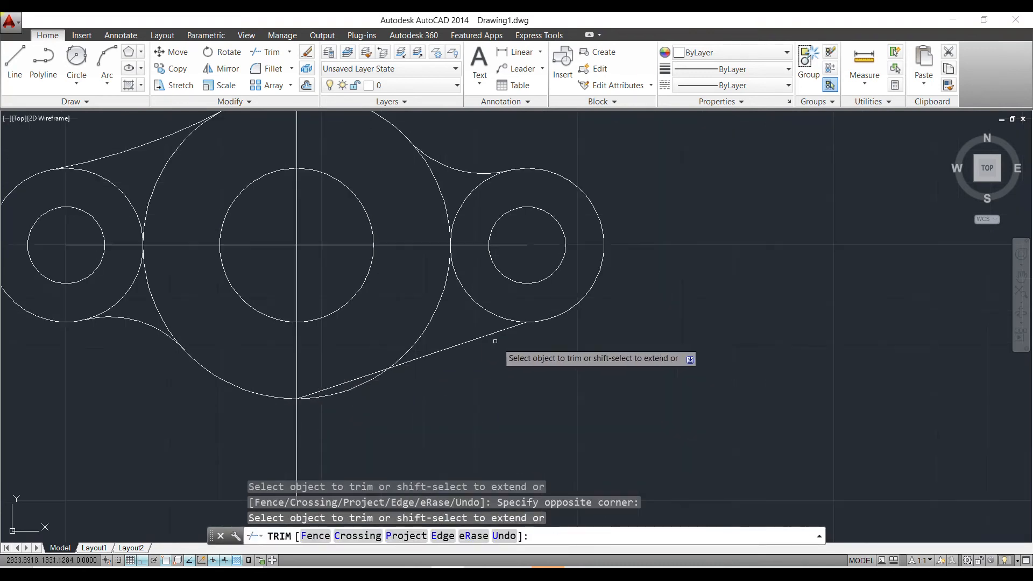
scroll(347, 380, "up", 3)
left_click(354, 371)
left_click(347, 379)
scroll(349, 371, "down", 3)
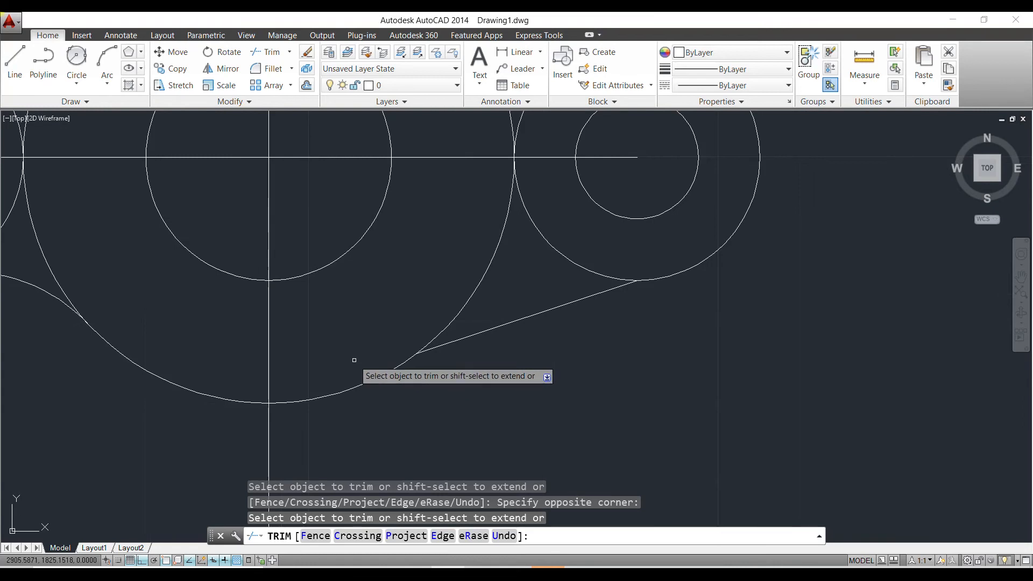
scroll(347, 369, "down", 3)
key("Escape")
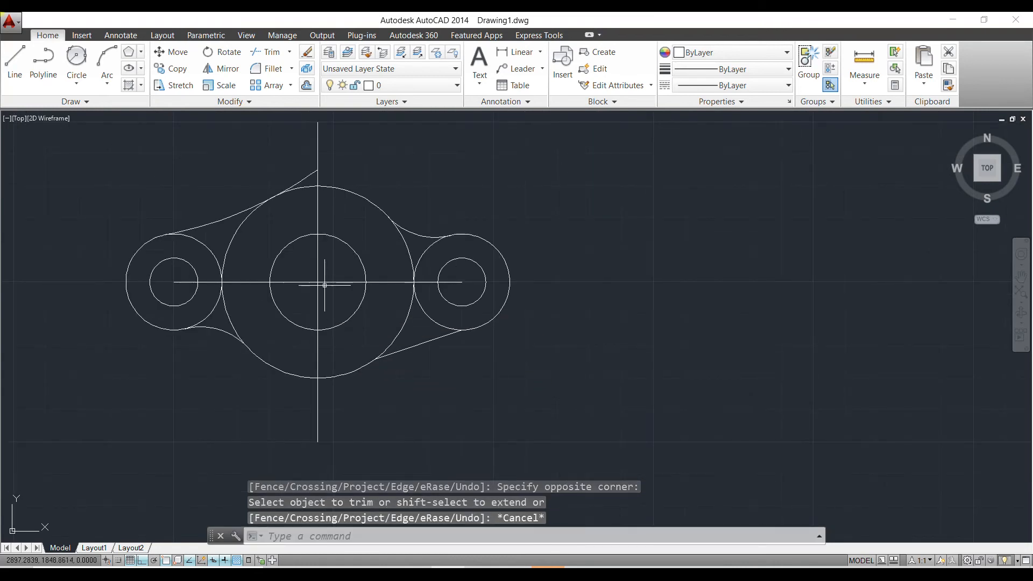
Step: Trim the radius 120 arc's leftover between its tangent point on the large central circle and the vertical centre line
key("Return")
key("Return")
scroll(328, 172, "up", 5)
left_click(360, 192)
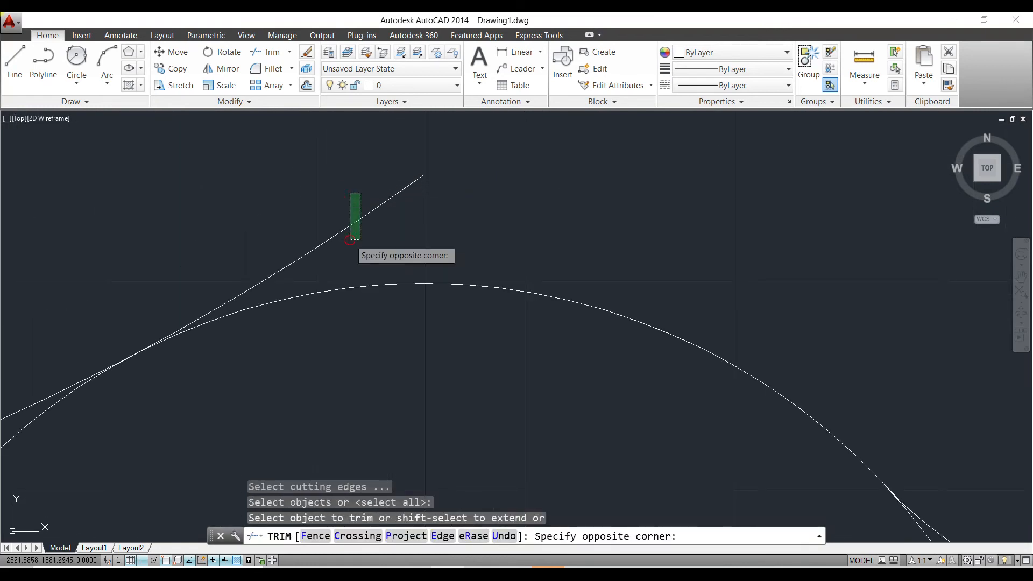
left_click(349, 239)
scroll(379, 247, "down", 4)
scroll(398, 291, "down", 3)
key("Escape")
Step: Erase the horizontal and vertical centre lines through the part
left_click(399, 359)
left_click(367, 358)
key("Delete")
scroll(397, 316, "down", 2)
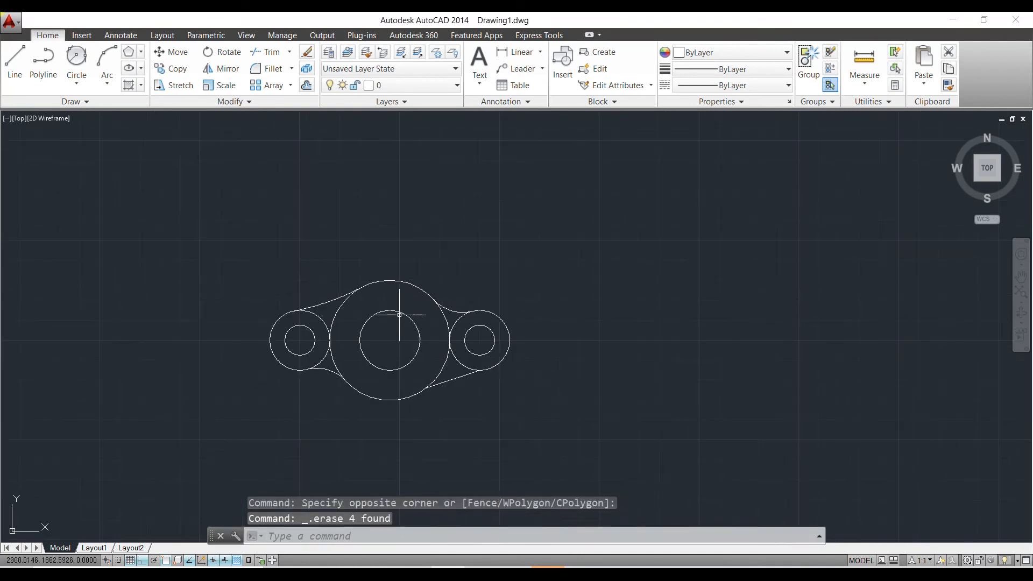
Step: Set the lineweight of all the part's objects to 0.30 mm
scroll(395, 390, "up", 2)
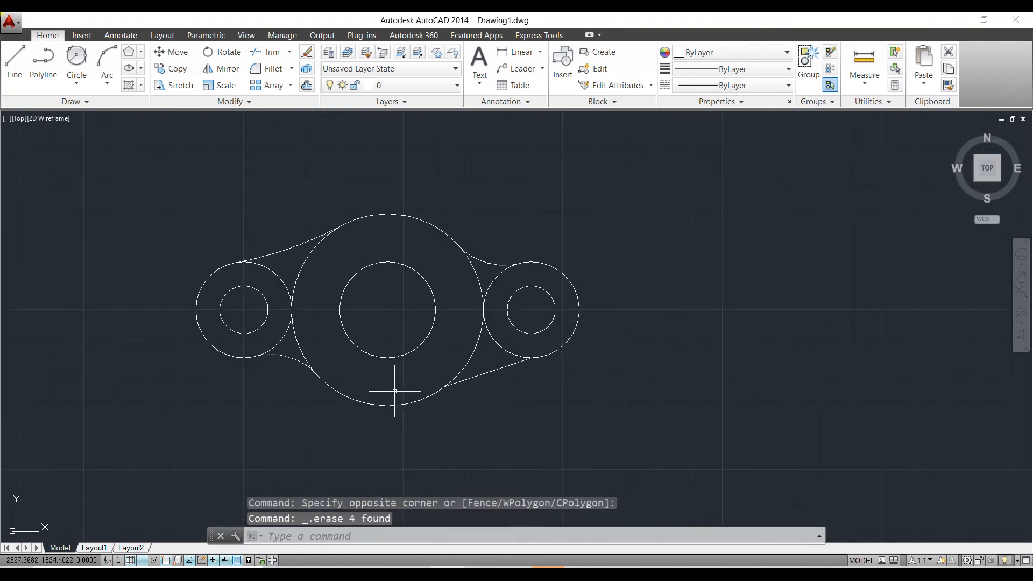
left_click(753, 419)
left_click(160, 205)
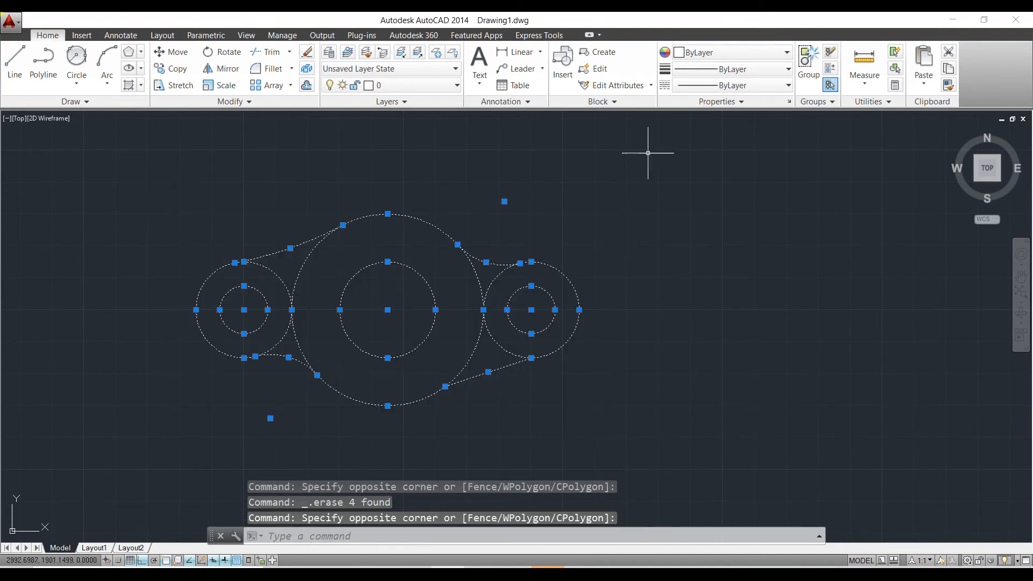
left_click(758, 69)
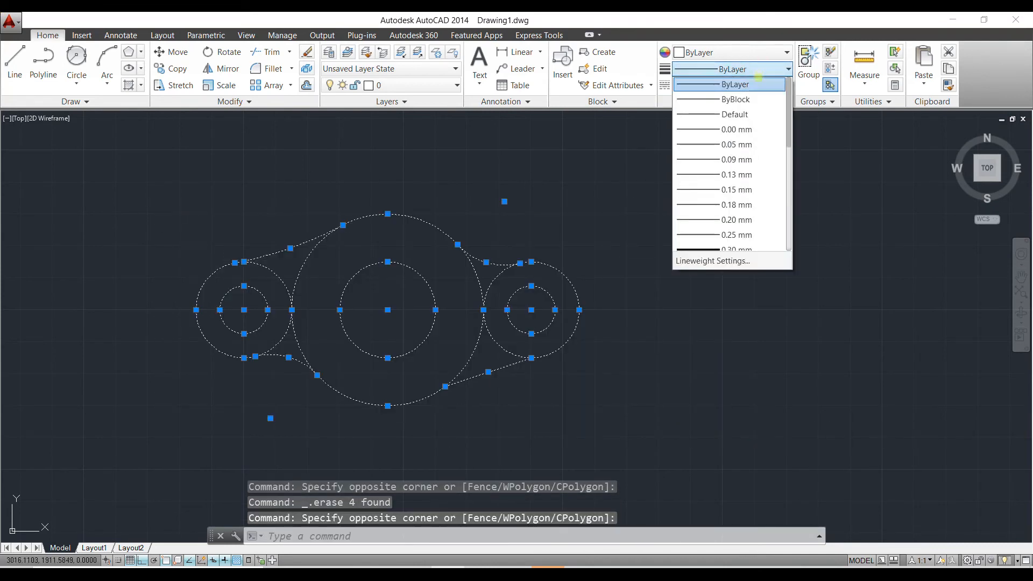
scroll(733, 227, "down", 1)
left_click(736, 208)
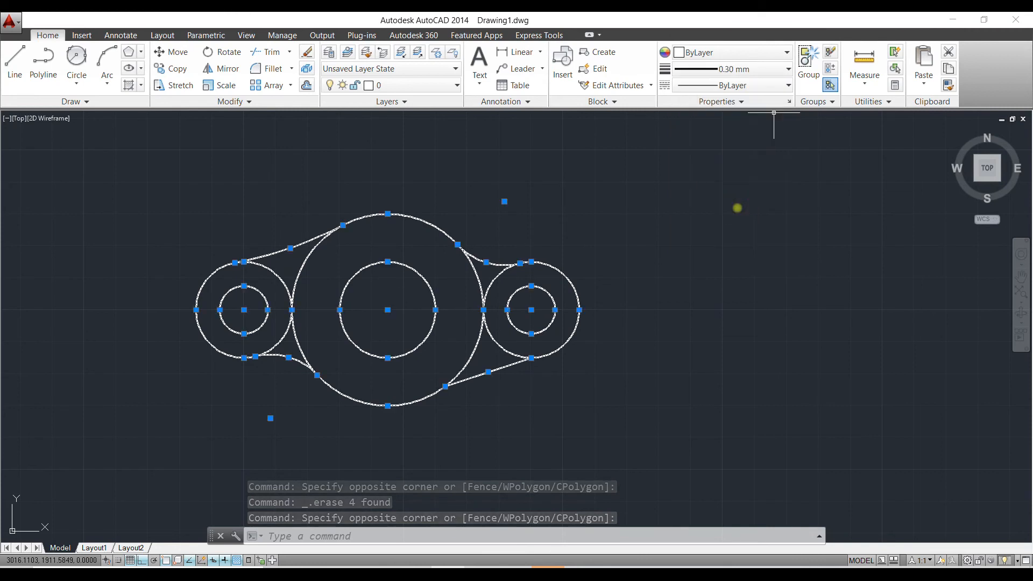
key("Escape")
Step: Change the colour of all the part's objects to Magenta through their properties
left_click(650, 199)
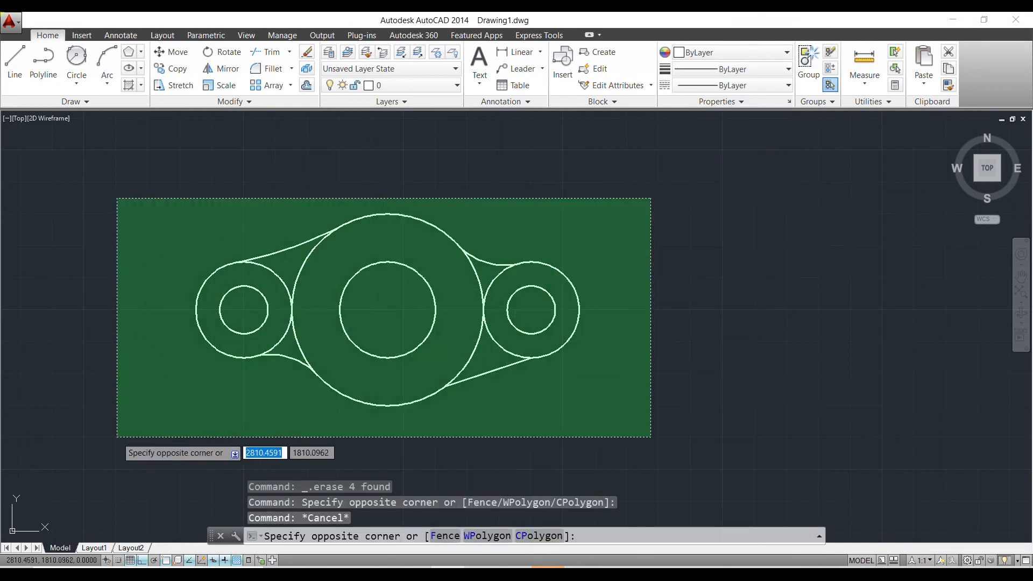
left_click(116, 439)
right_click(535, 376)
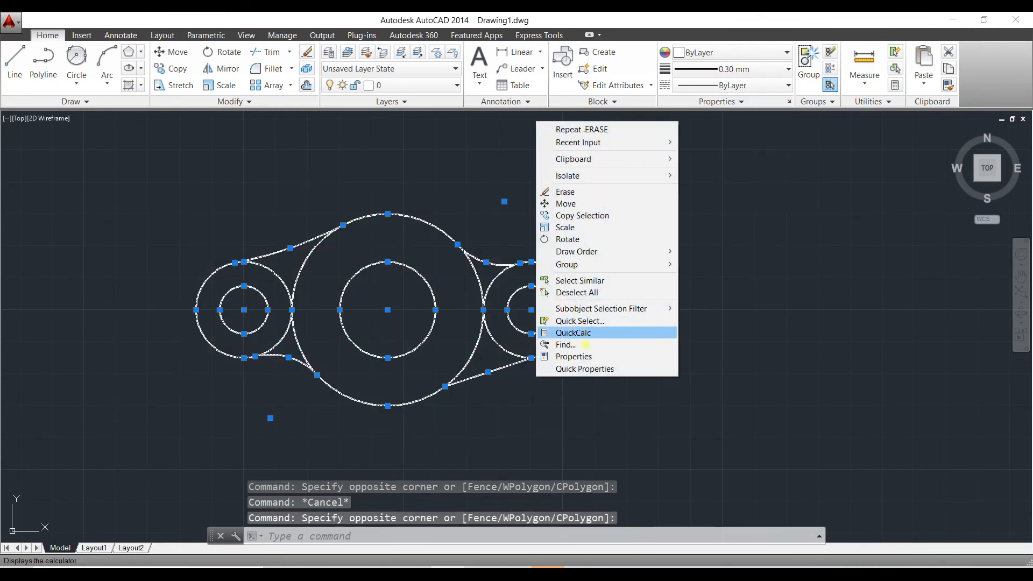
left_click(574, 357)
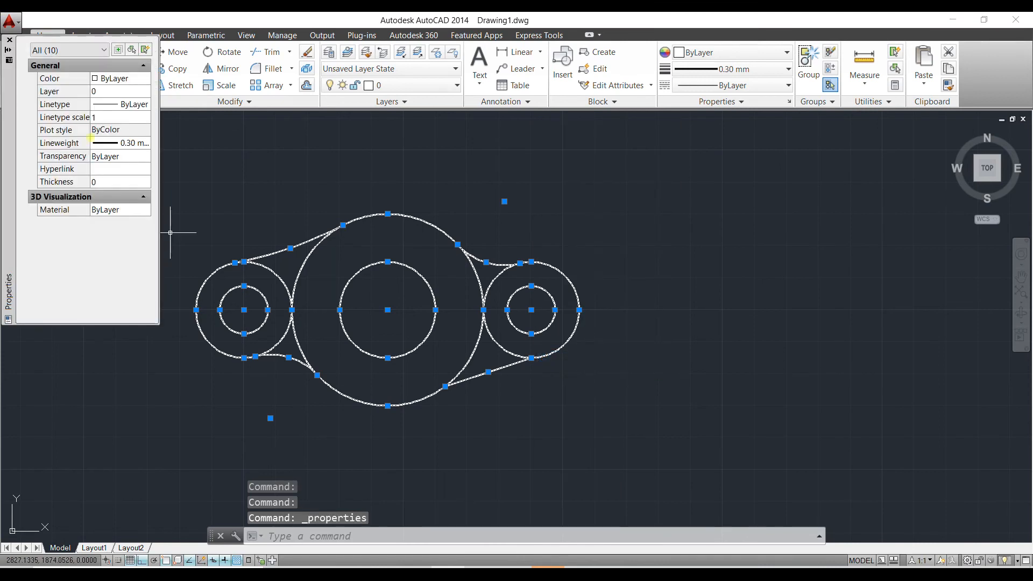
left_click(119, 79)
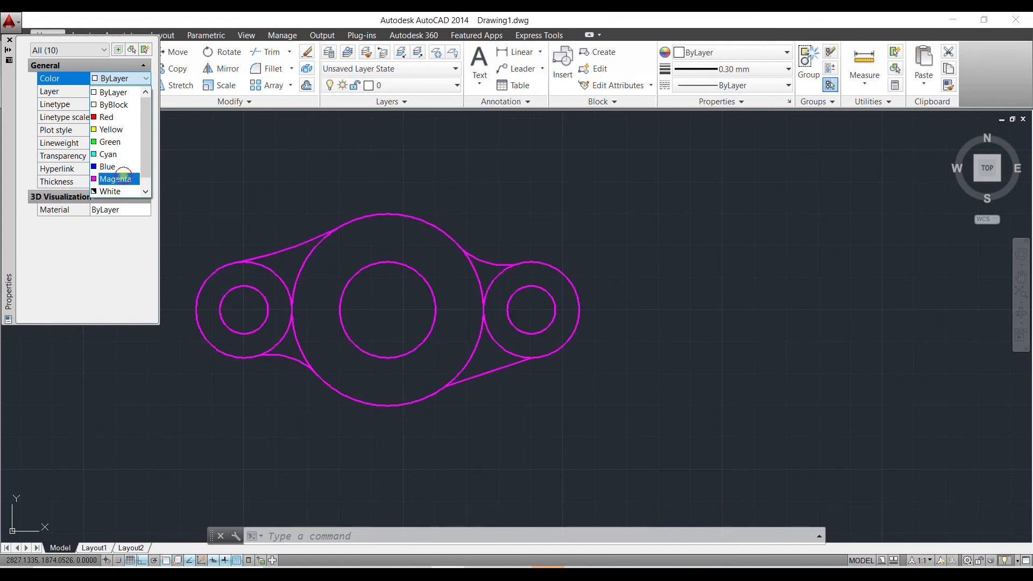
left_click(115, 179)
key("Escape")
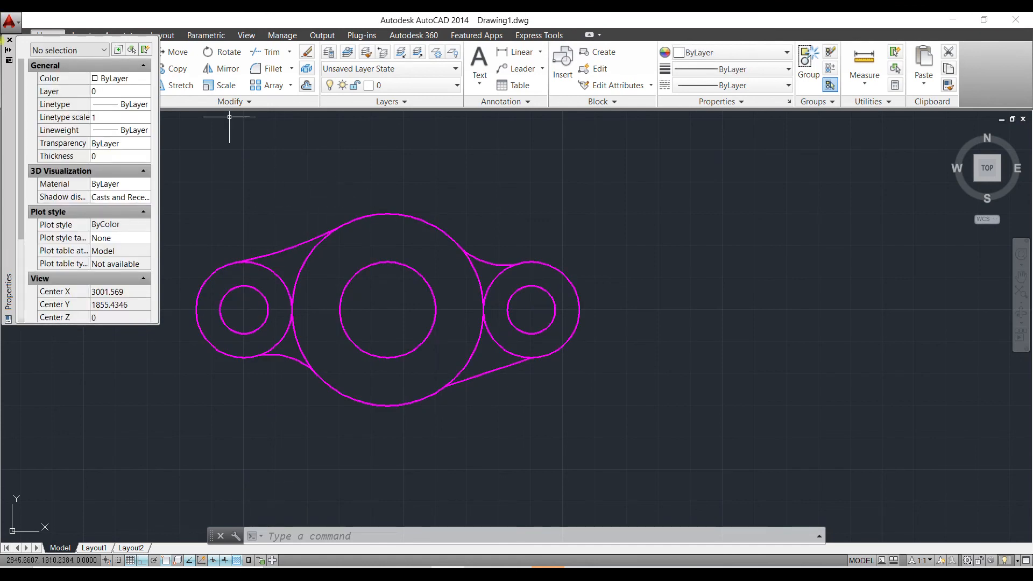
left_click(10, 40)
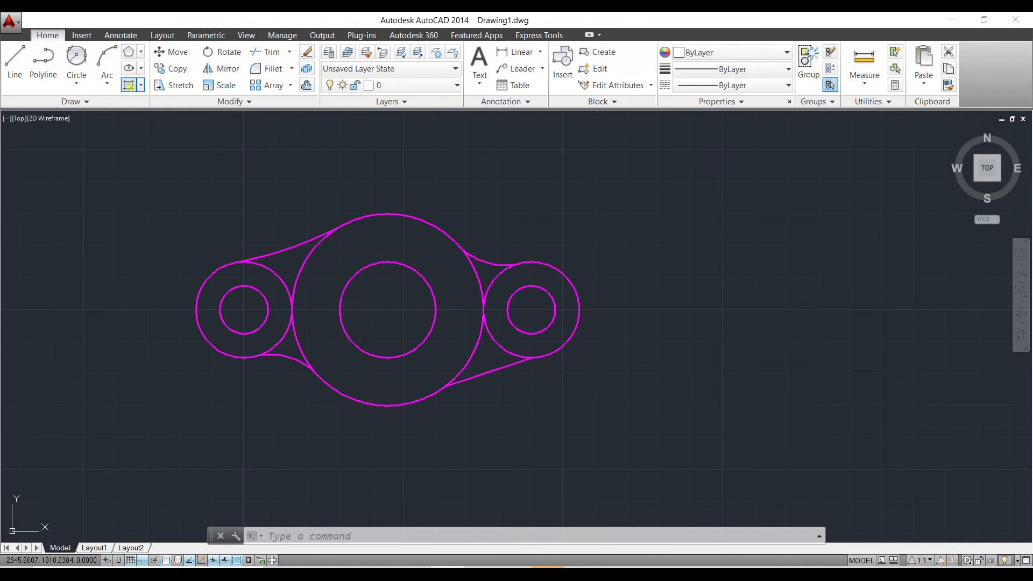
Step: Hatch the rings between the inner and outer circles of the central, left and right features with the ANSI36 pattern
left_click(129, 85)
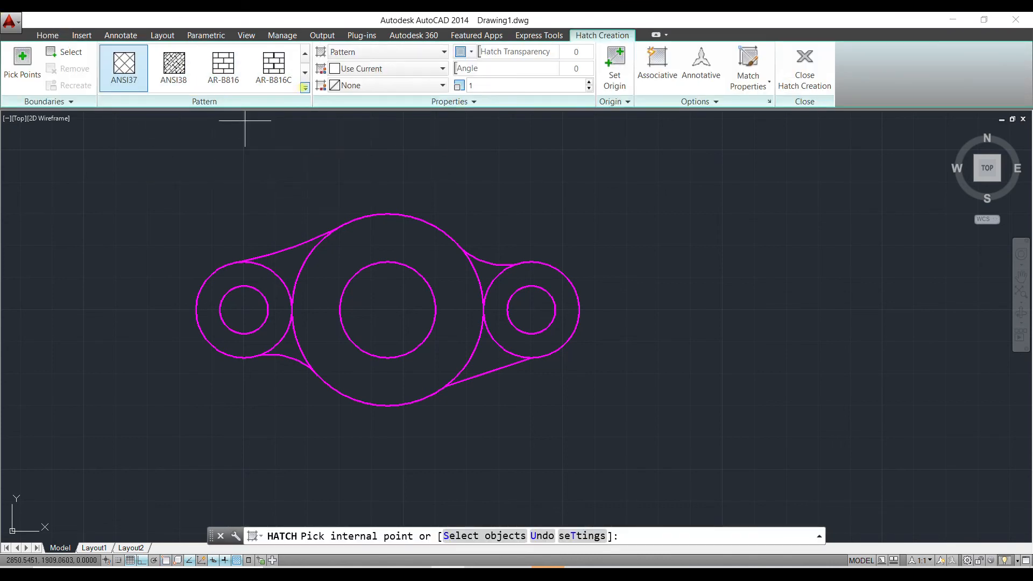
left_click(304, 88)
scroll(220, 156, "down", 1)
scroll(223, 134, "up", 1)
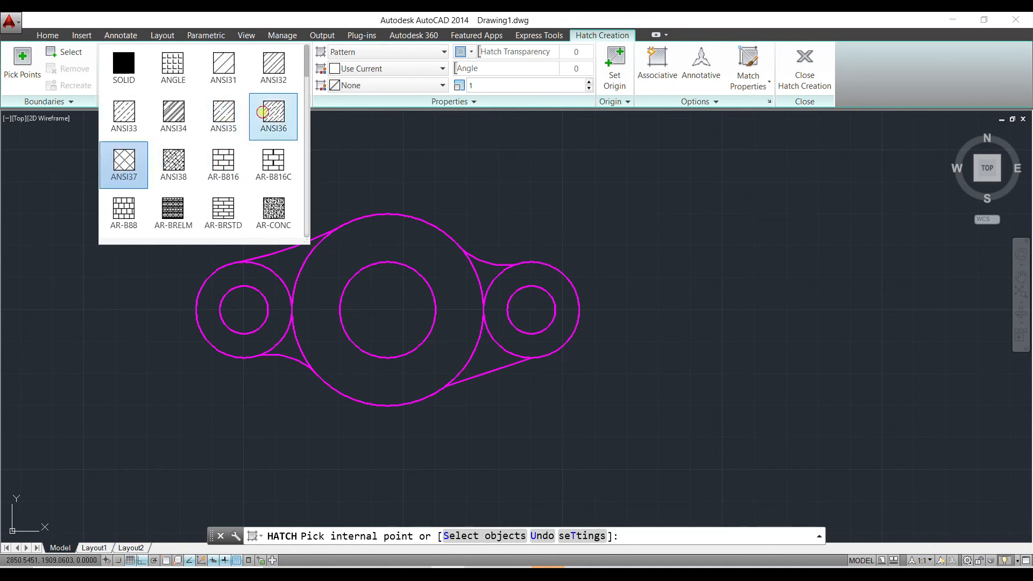
left_click(263, 111)
left_click(320, 282)
left_click(272, 316)
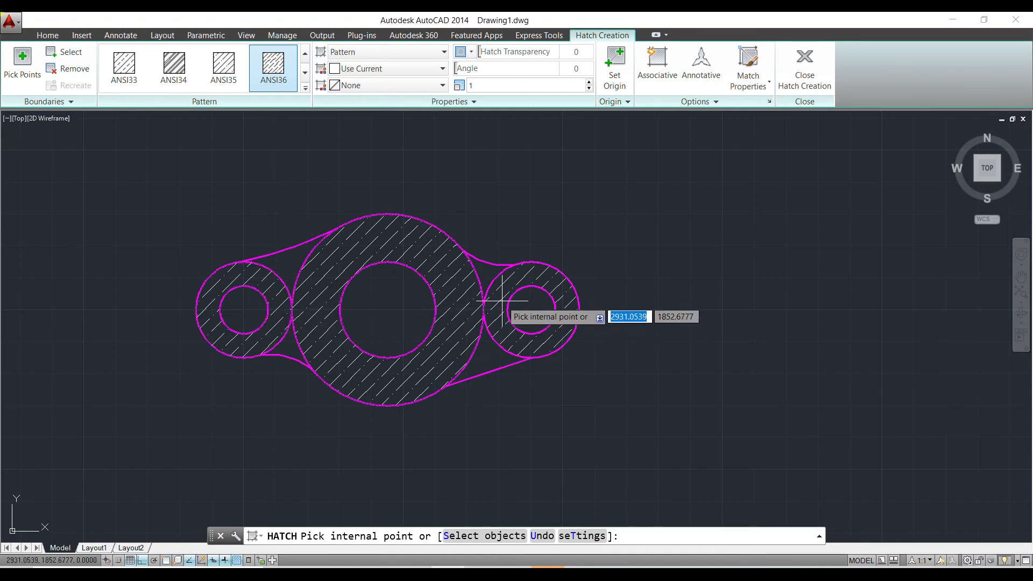
left_click(502, 301)
key("Return")
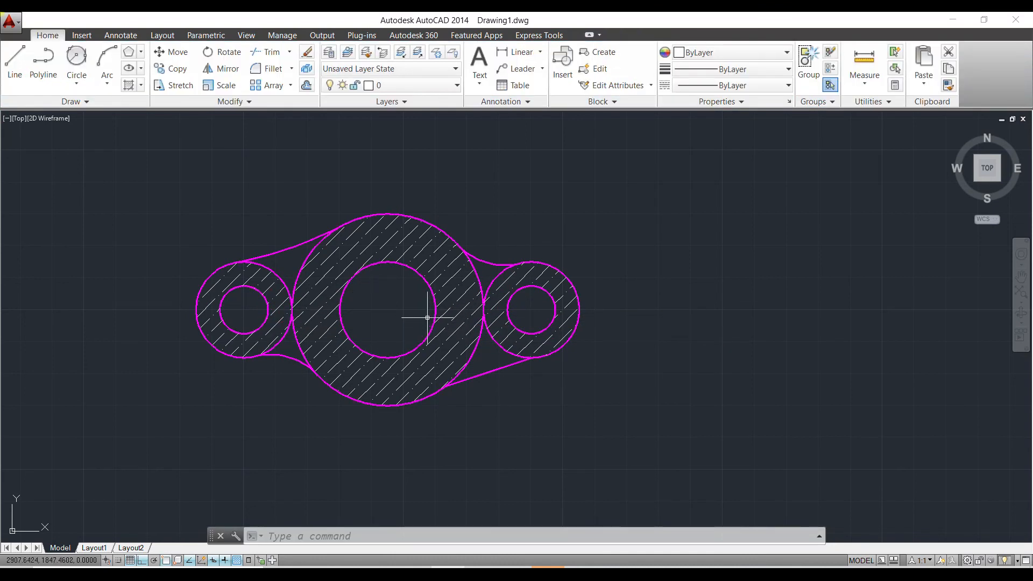
left_click(411, 249)
left_click(412, 249)
scroll(427, 259, "down", 2)
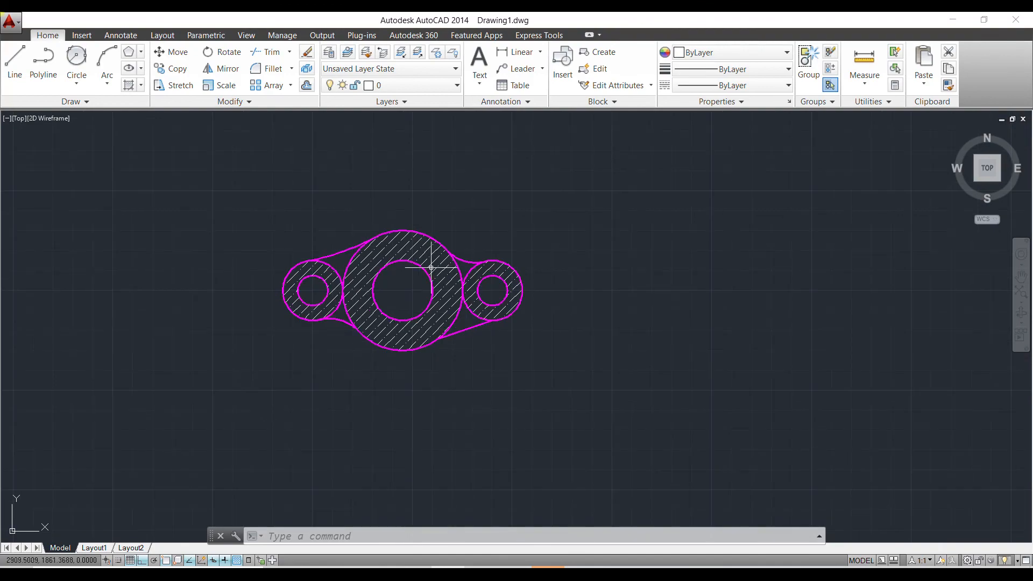